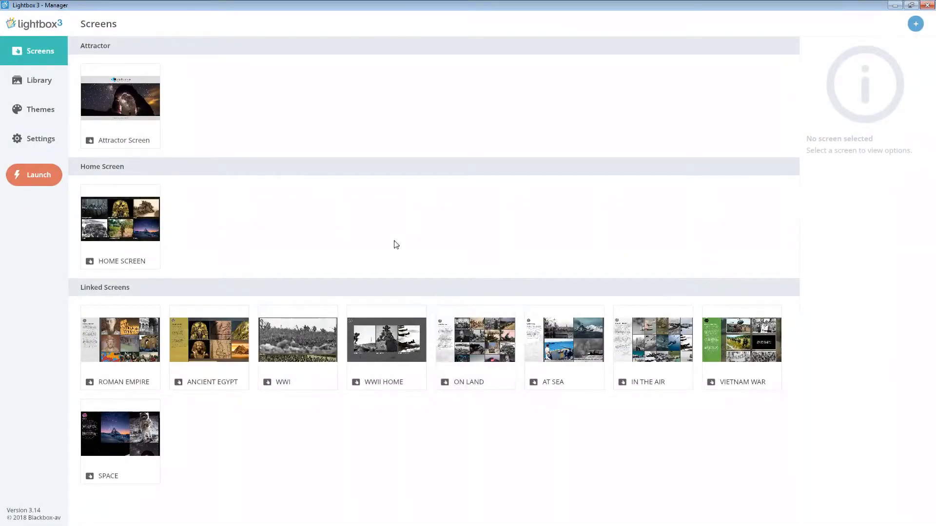
Factory reset all data from the settings, restarting the program and confirming the deletion.
left_click(27, 150)
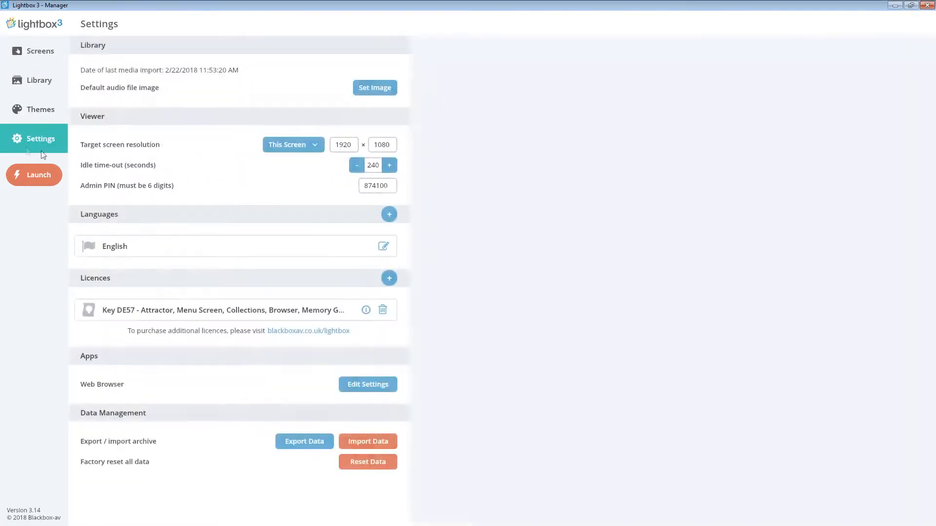
left_click(367, 462)
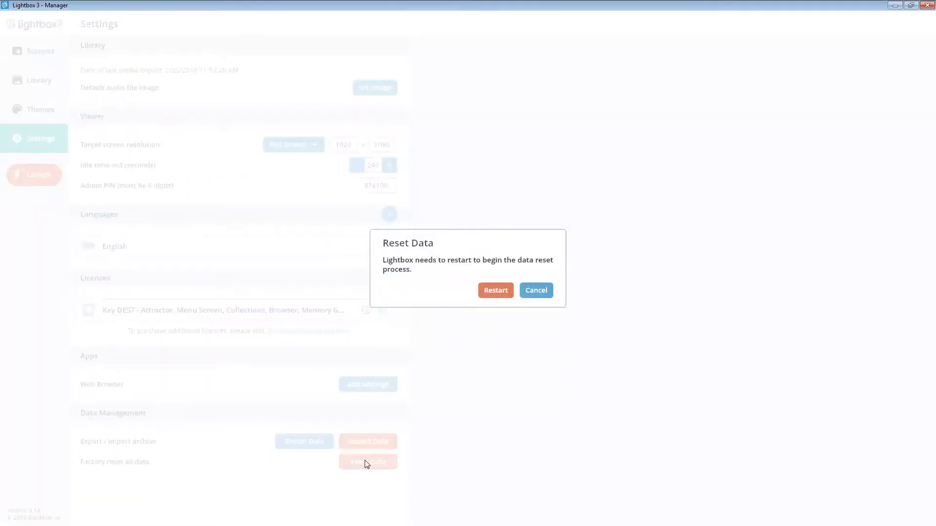
left_click(495, 290)
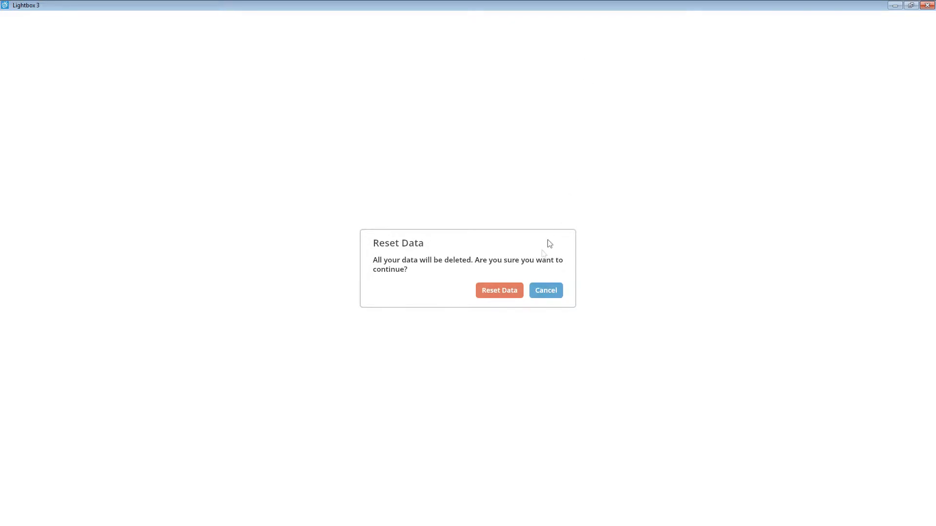
left_click(499, 290)
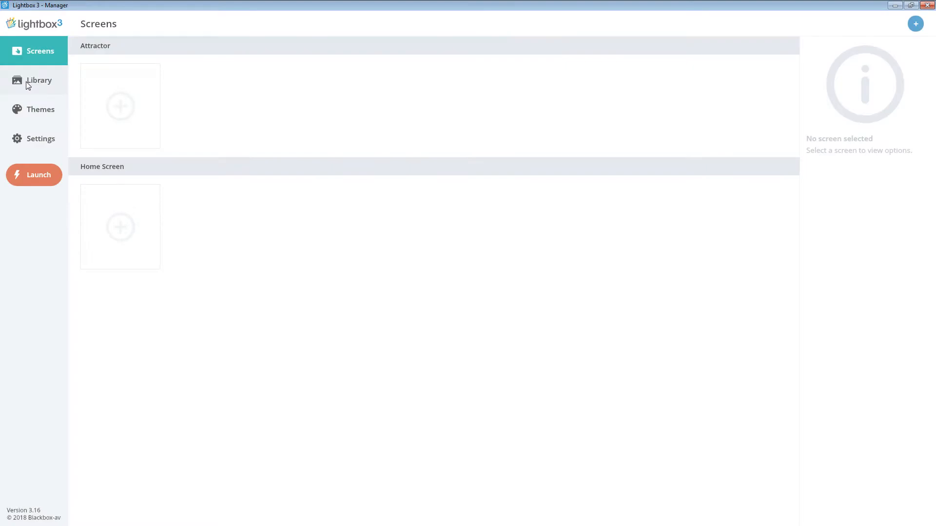
Import all four images from the Sealife & Wildlife folder into the media library.
left_click(28, 83)
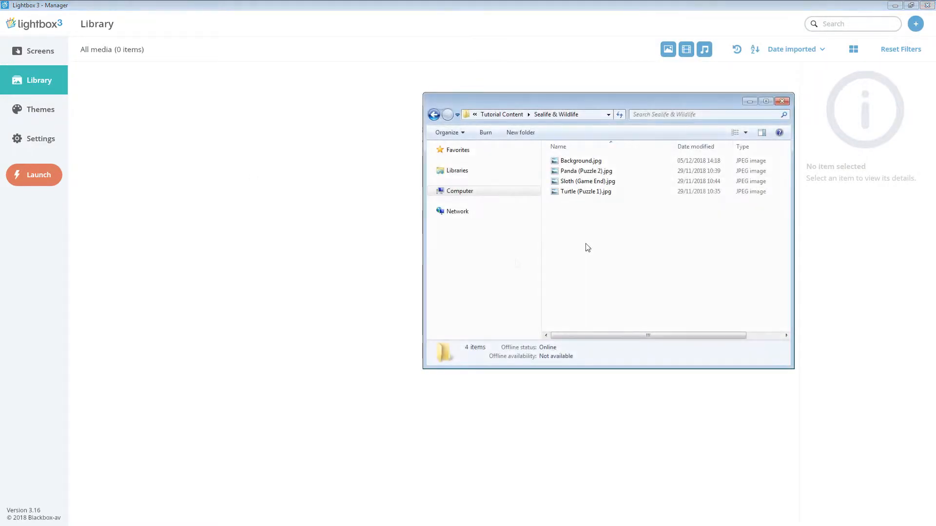
left_click_drag(598, 262, 609, 152)
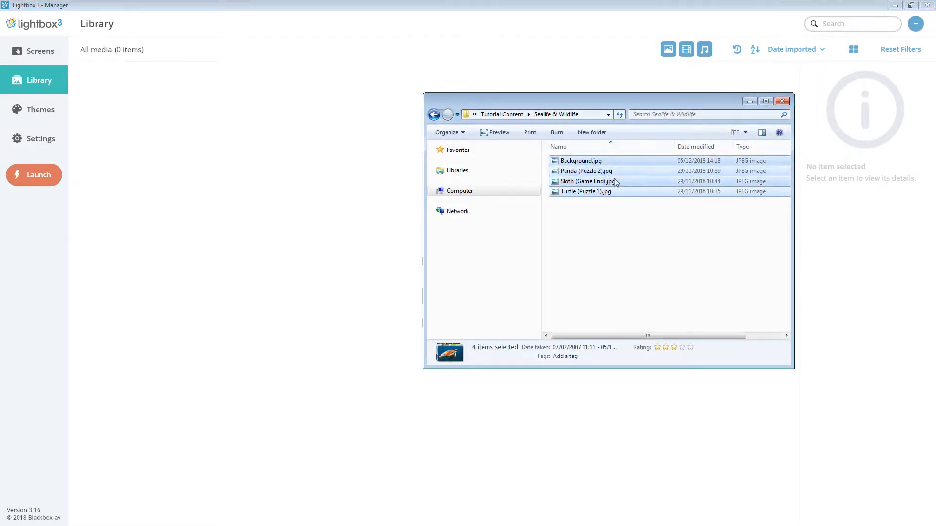
left_click_drag(629, 185, 355, 191)
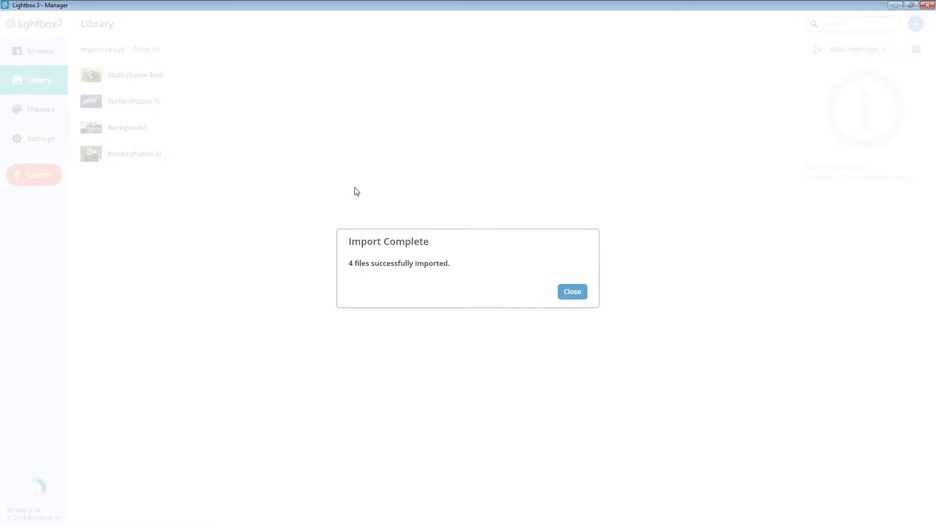
left_click(586, 294)
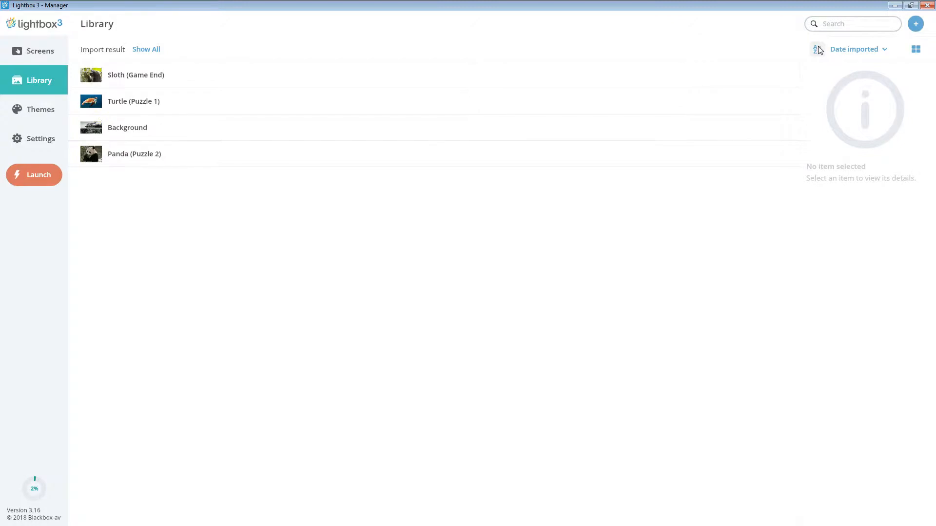
left_click(858, 51)
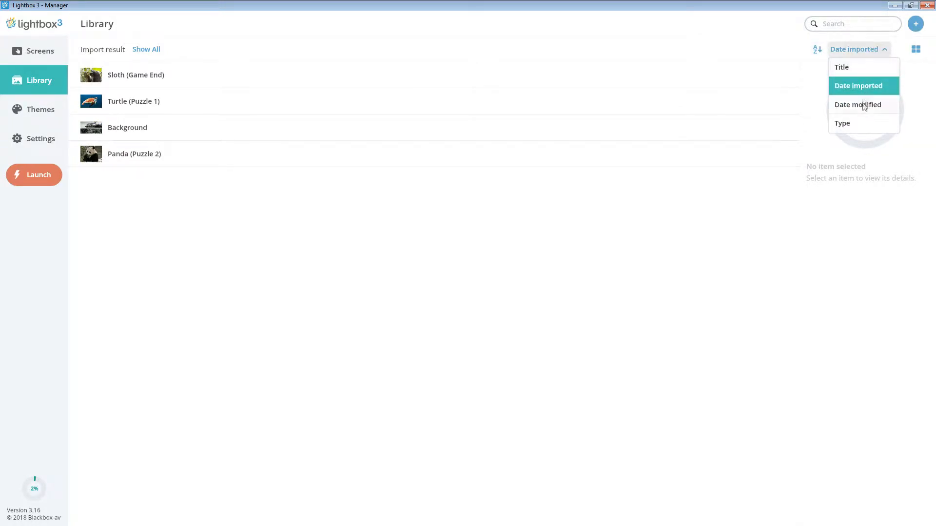
left_click(871, 53)
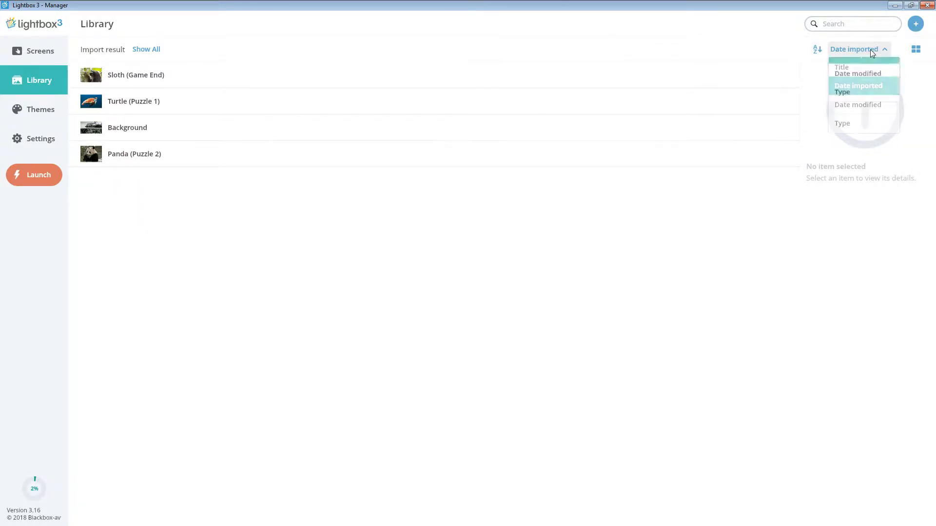
left_click(916, 50)
left_click(917, 49)
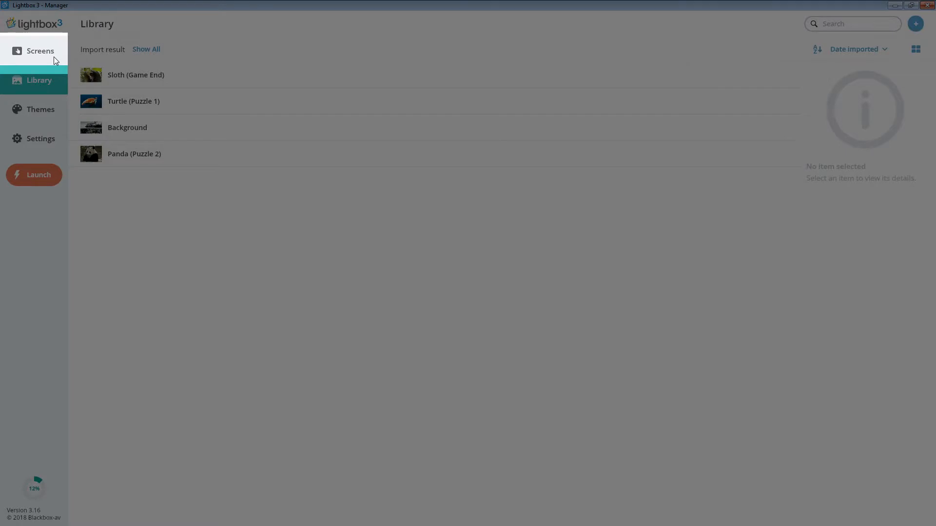
Create a new Puzzle screen and name it "Sealife & Wildlife Puzzle".
left_click(54, 57)
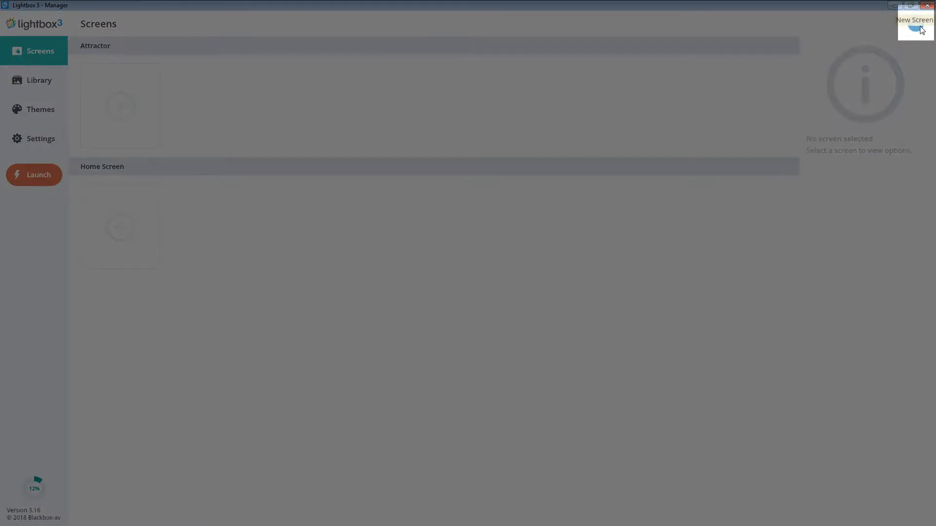
left_click(917, 25)
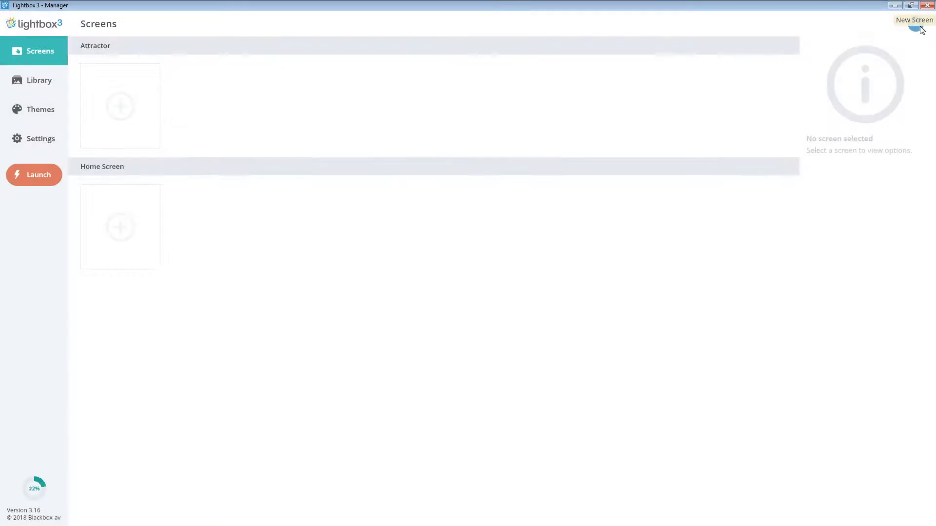
left_click(476, 306)
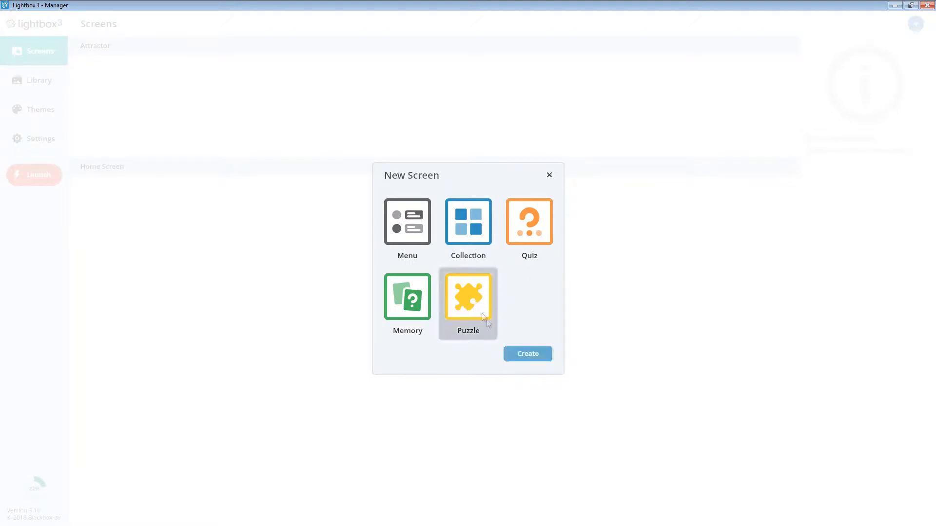
left_click(515, 354)
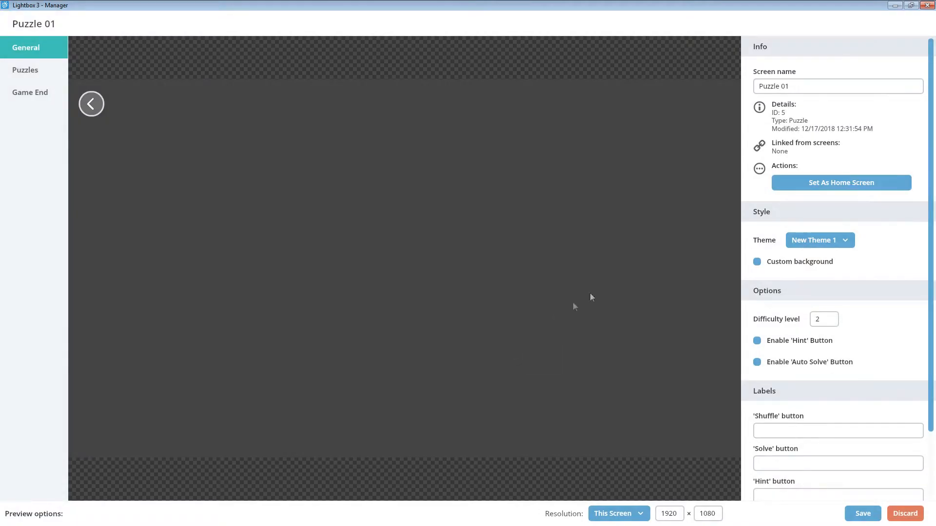
triple_click(816, 86)
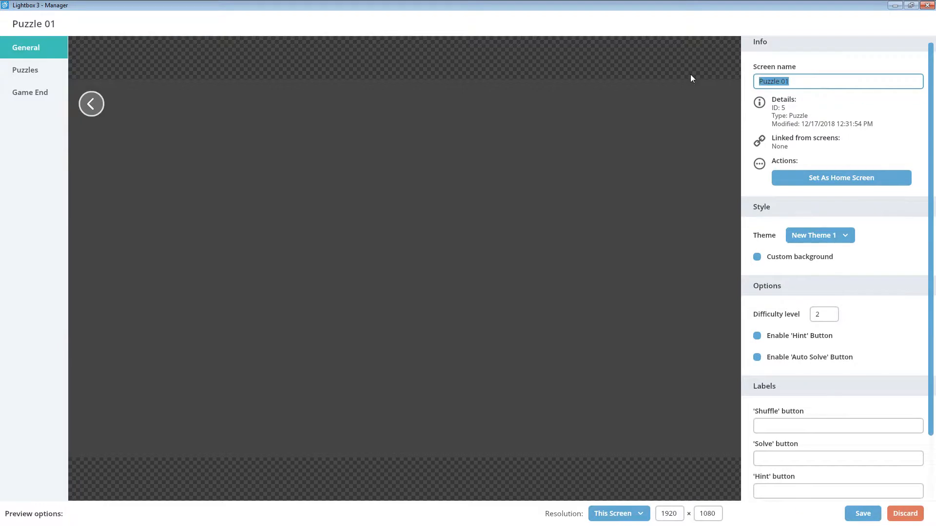
type("Sealife & Wildlife Puzzle")
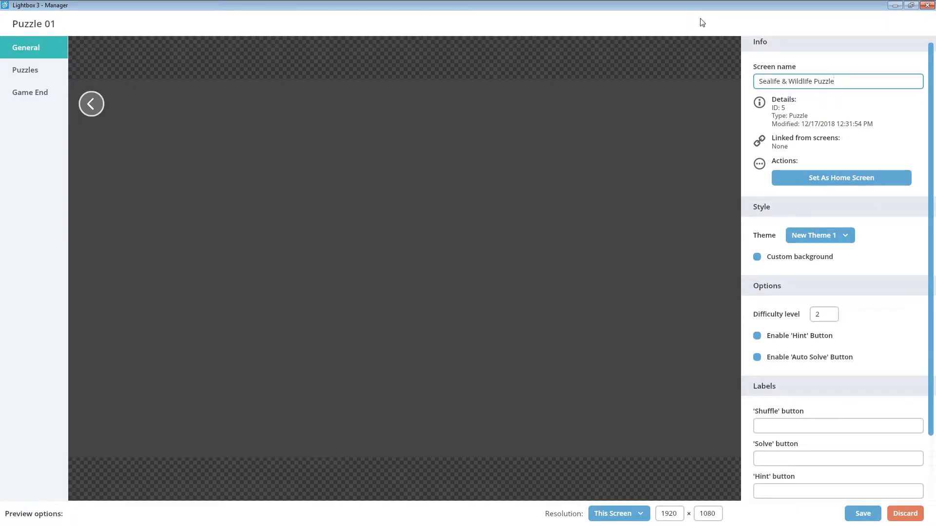
left_click(807, 262)
left_click(807, 262)
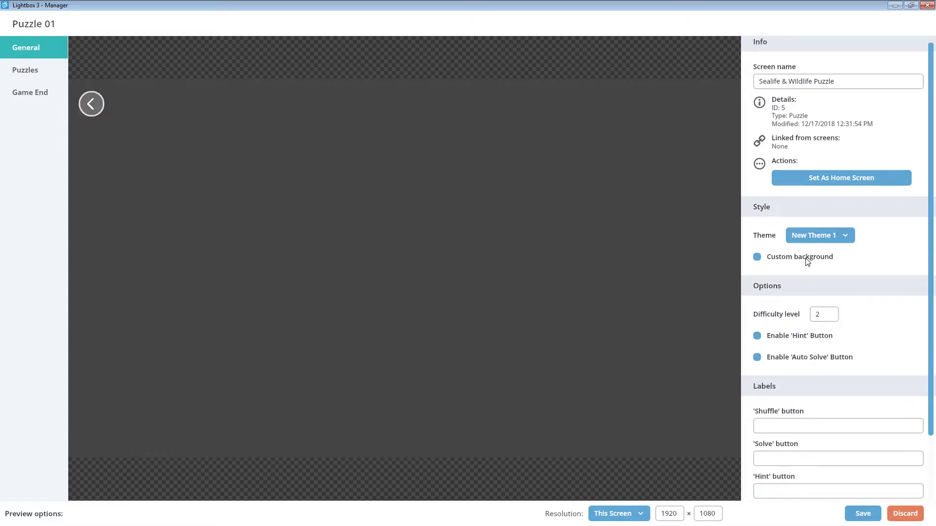
left_click(824, 314)
mouse_move(787, 337)
left_mouse_down()
mouse_move(887, 339)
mouse_move(794, 349)
left_mouse_up()
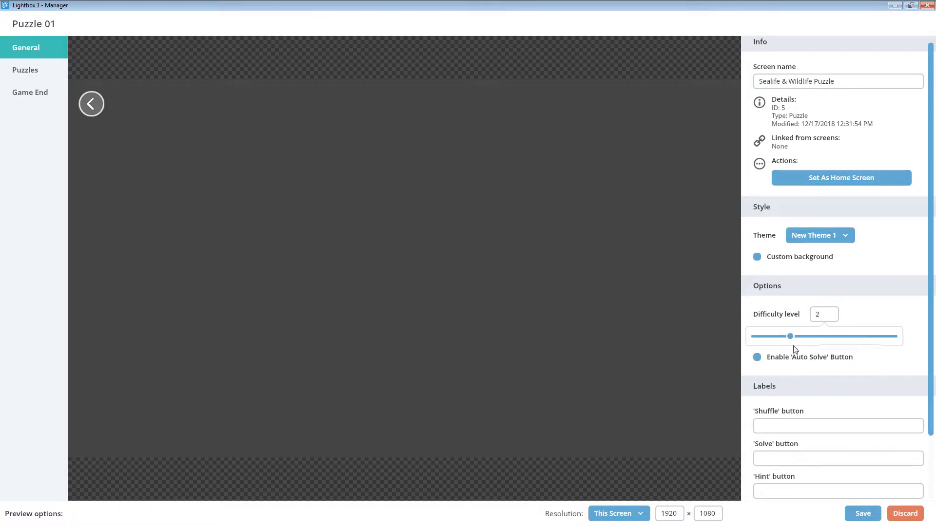
left_click(788, 293)
Enable the Hint and Auto Solve buttons, and fill in the labels as Shuffle, Solve and Hint, with the messages "Begin!" and "Well Done!".
left_click(793, 339)
left_click(789, 356)
scroll(829, 341, "down", 2)
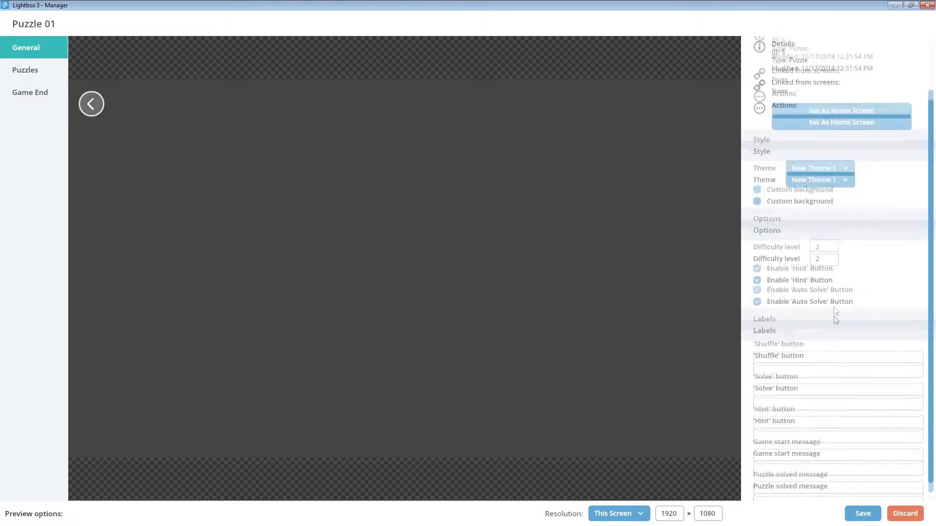
scroll(836, 312, "down", 1)
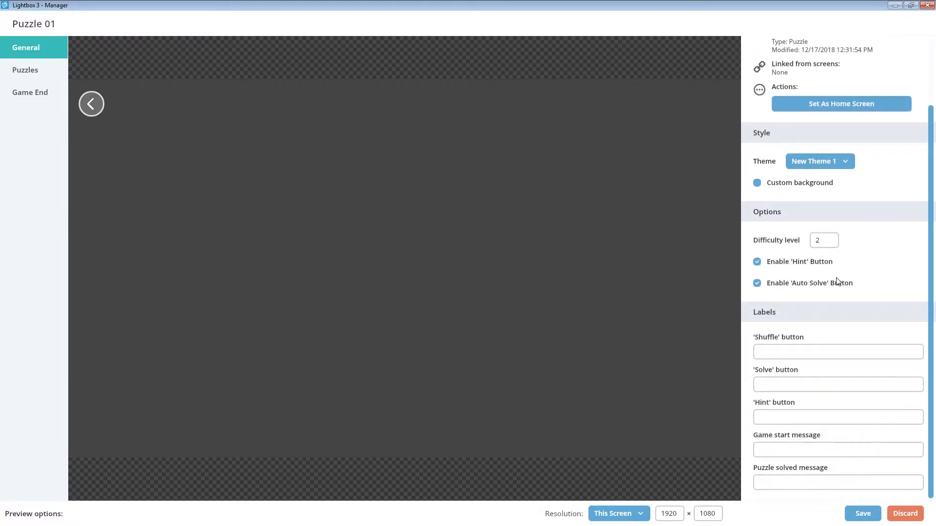
left_click(858, 351)
type("Shuffle")
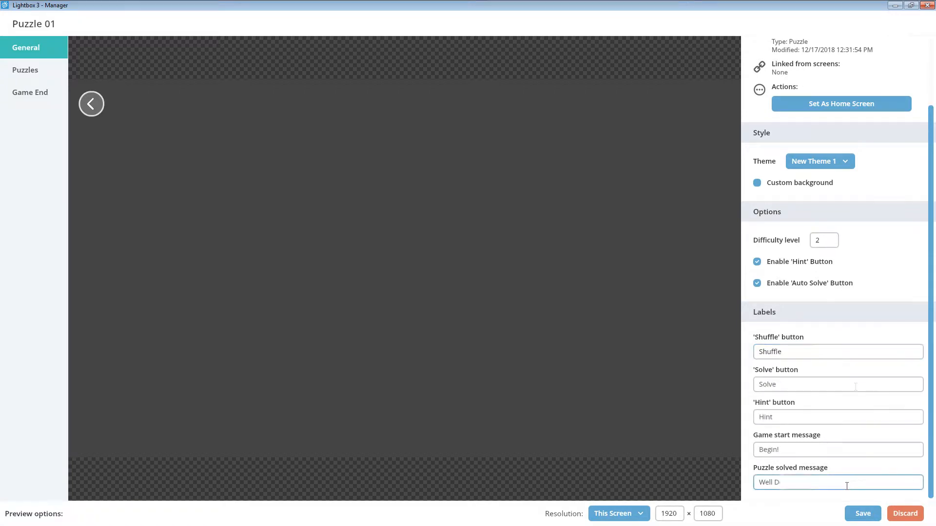
type("one!")
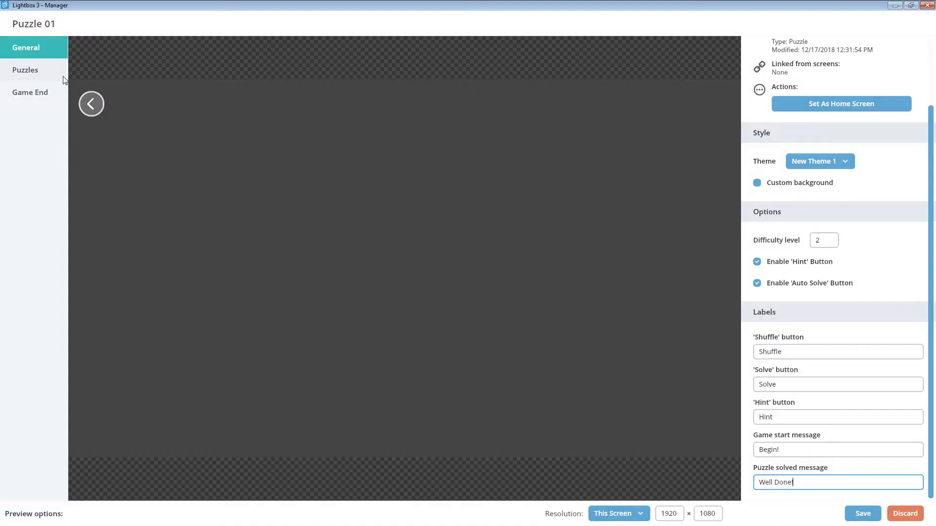
Leave the puzzle image selection on Sequential and add Panda (Puzzle 2) and Turtle (Puzzle 1) from the library as puzzle images.
left_click(65, 78)
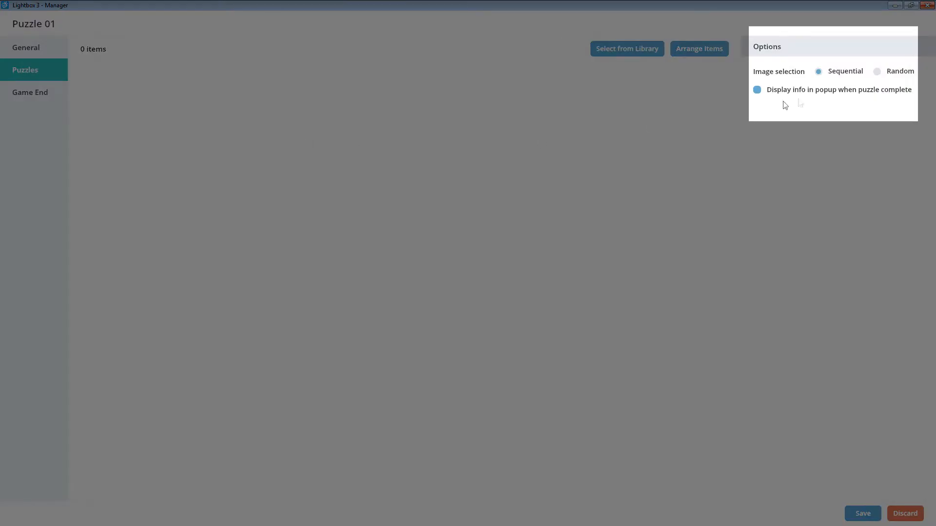
left_click(877, 72)
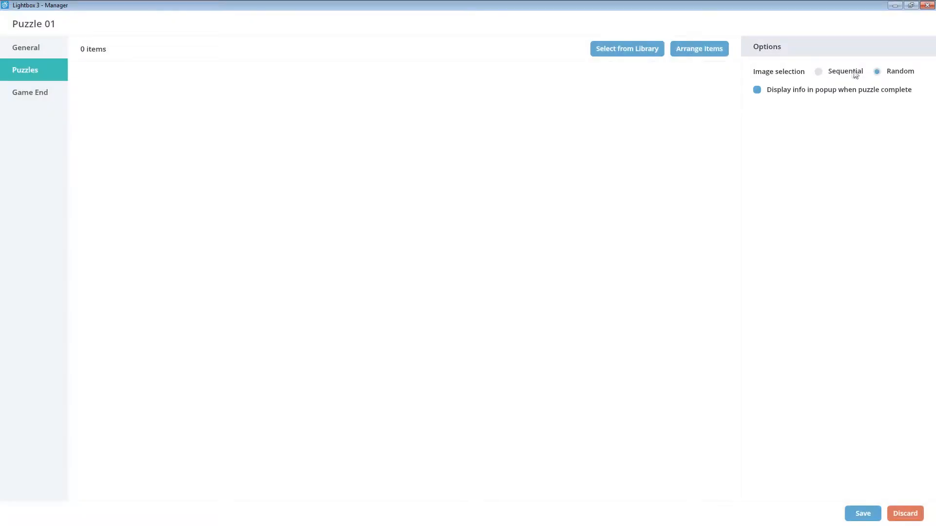
left_click(851, 73)
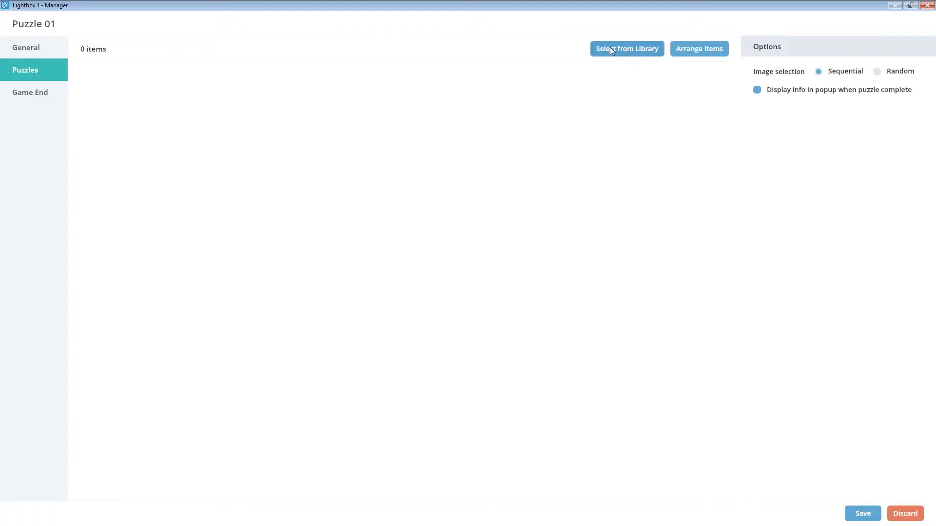
left_click(610, 49)
left_click(349, 154)
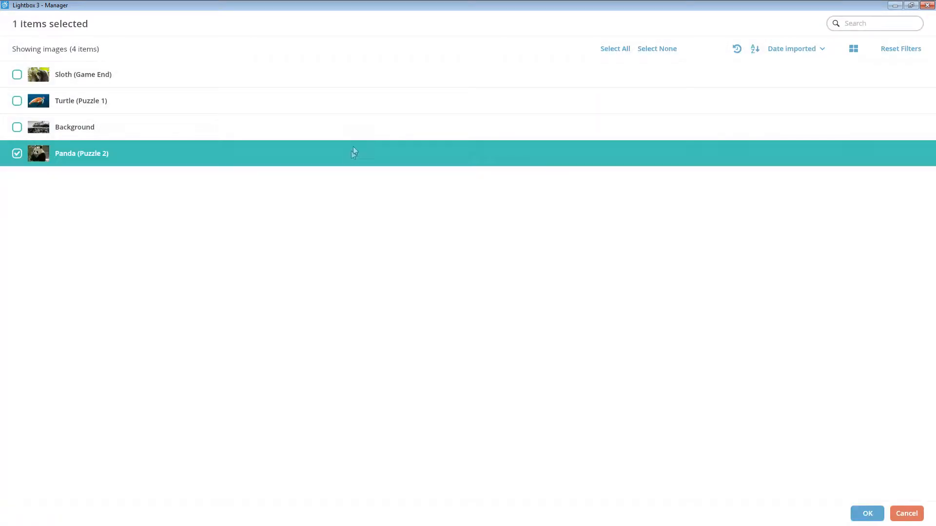
left_click(384, 115)
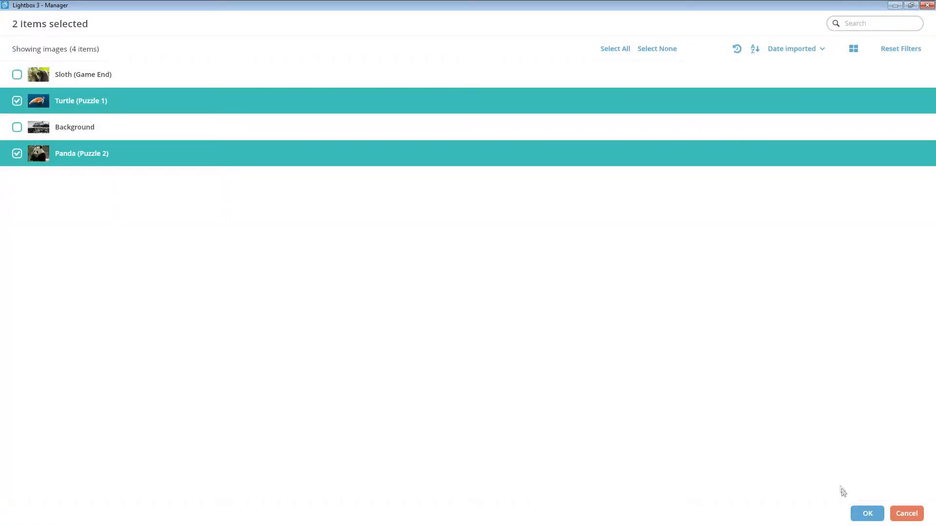
left_click(856, 515)
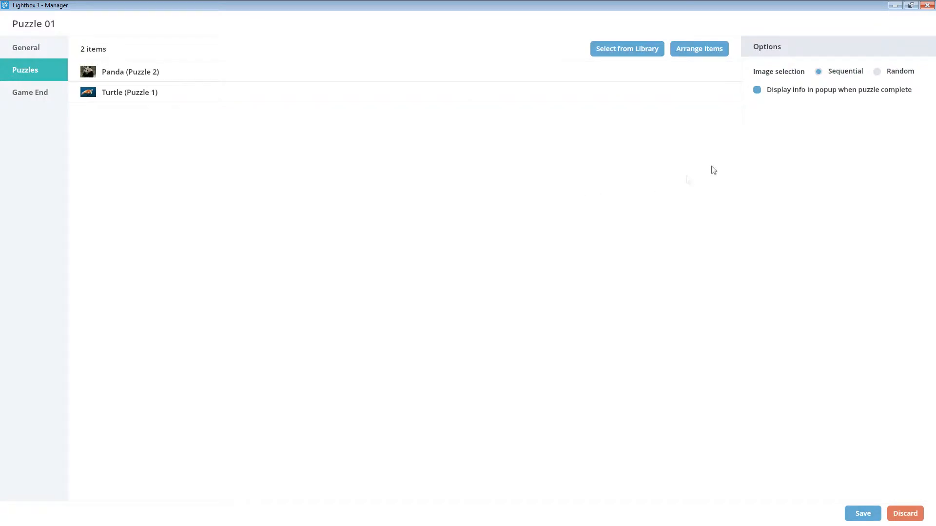
Arrange the puzzle items by ascending imported date, and randomise their order.
left_click(690, 48)
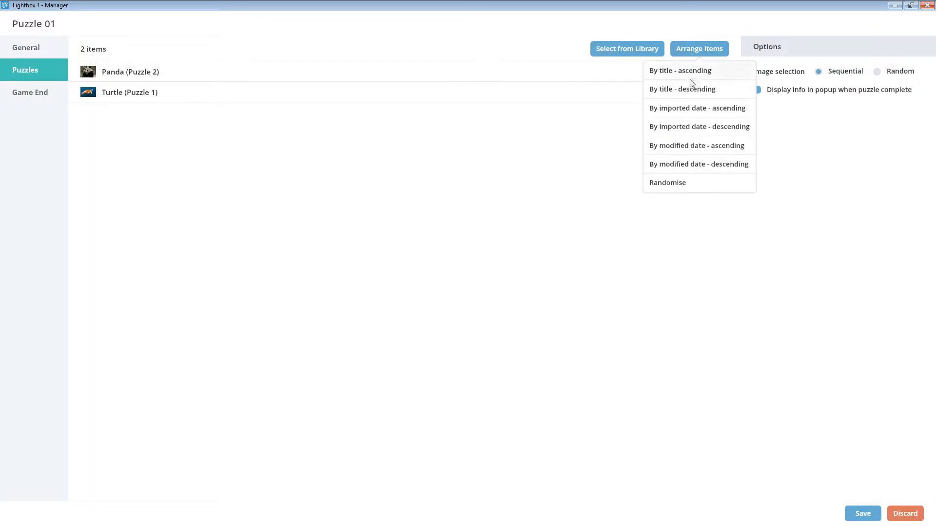
left_click(692, 112)
left_click(692, 50)
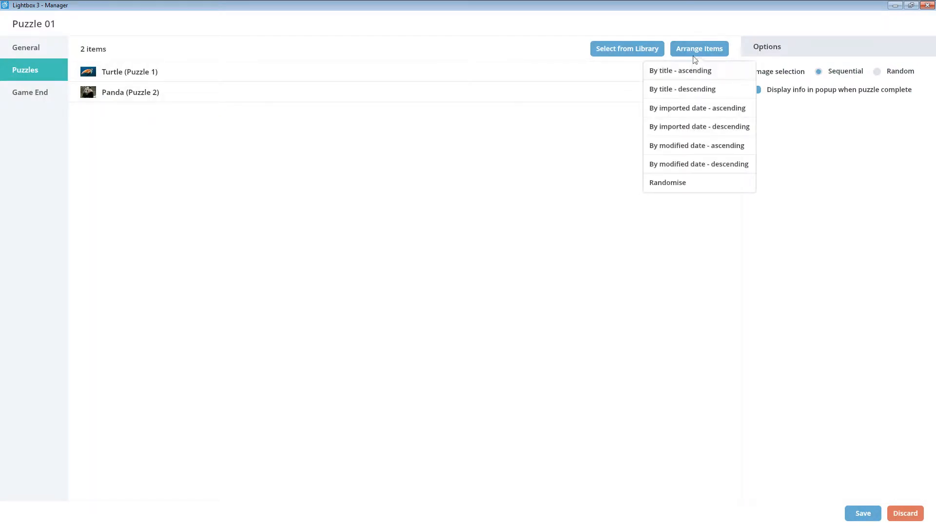
left_click(682, 183)
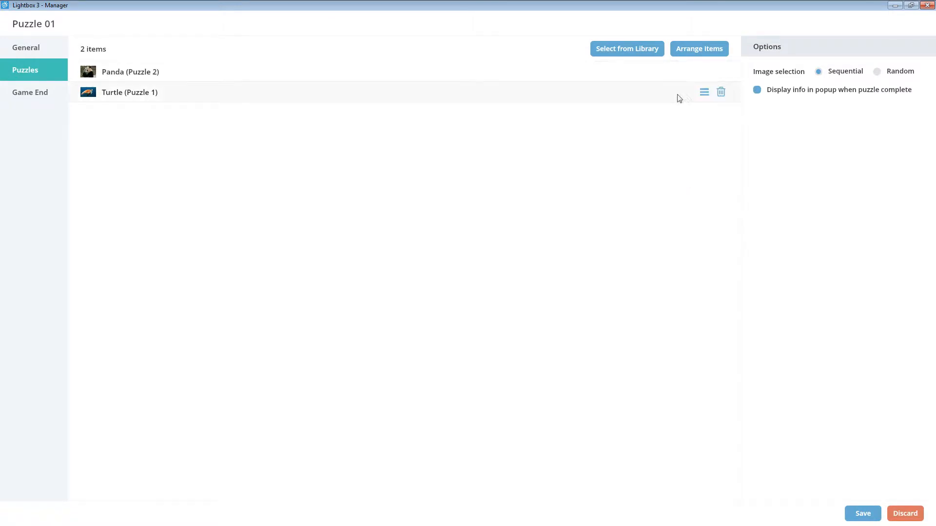
Move Turtle (Puzzle 1) above Panda (Puzzle 2) in the list of puzzle items.
left_click_drag(706, 97, 706, 69)
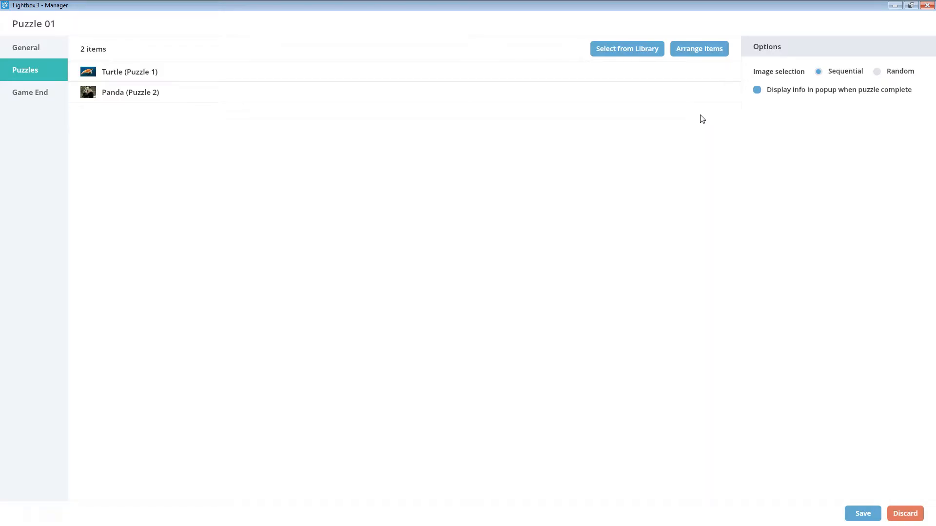
Enable the info popup on puzzle completion with the close button label "Close", and save the puzzle screen.
left_click(771, 92)
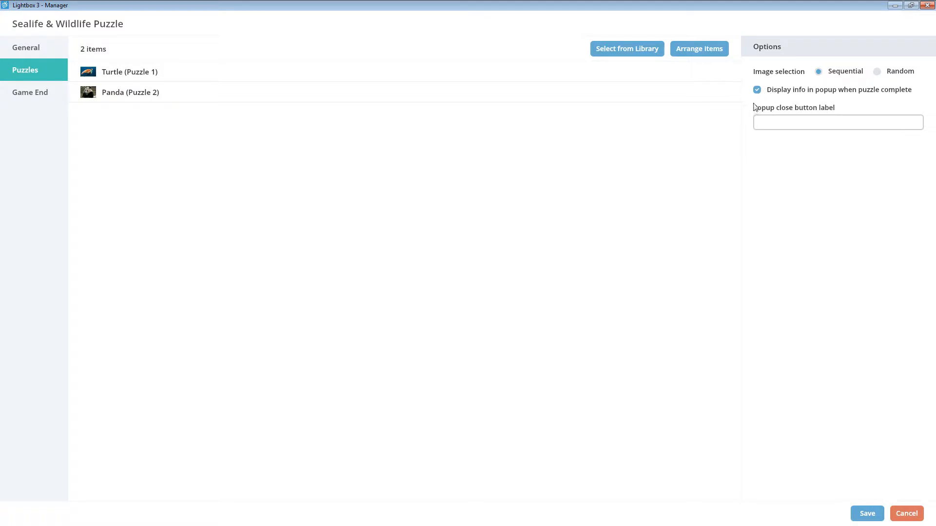
left_click(786, 129)
type("Close")
left_click(786, 149)
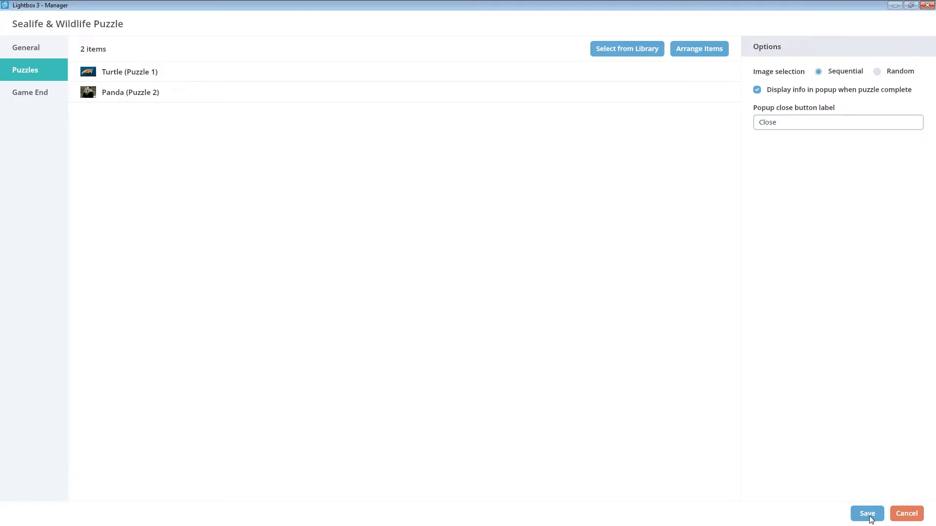
left_click(869, 517)
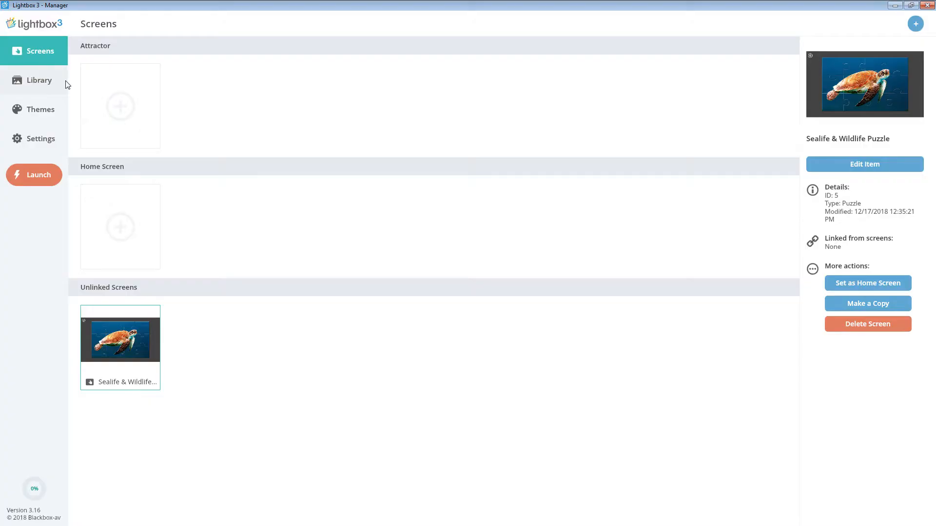
Paste a description of turtles into the Turtle (Puzzle 1) library image, and move the loose piece into place in the running turtle puzzle.
left_click(67, 82)
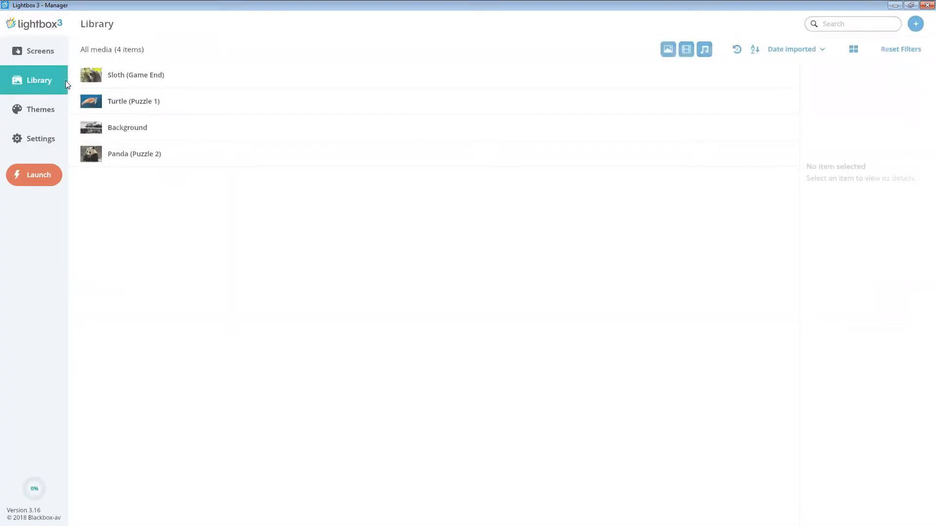
left_click(182, 107)
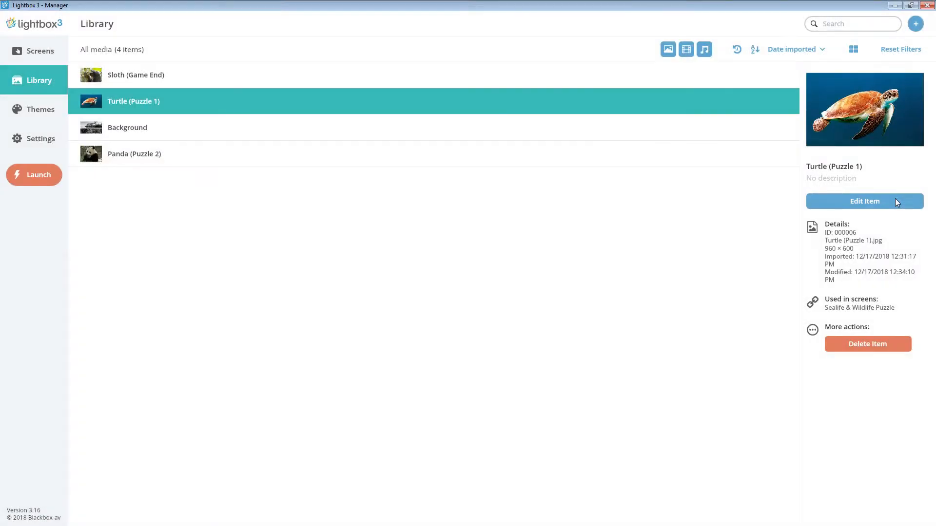
left_click(896, 200)
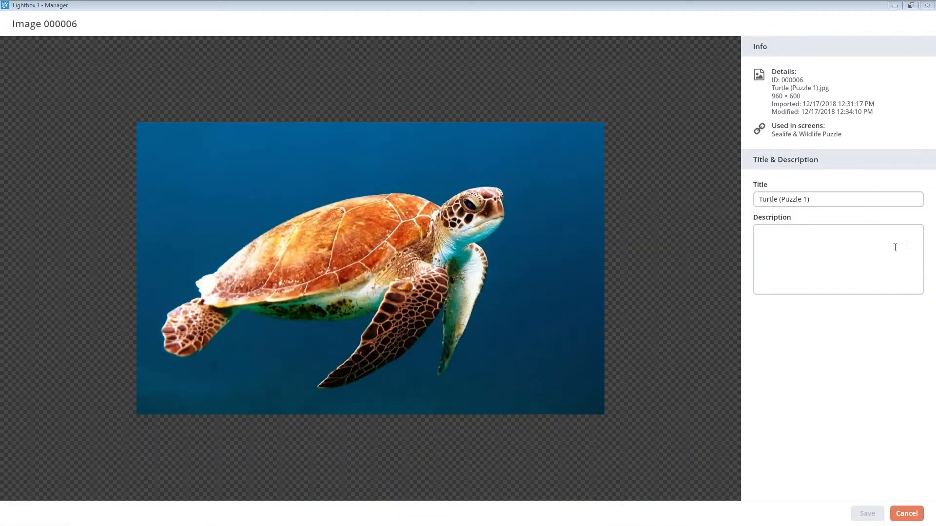
left_click(805, 257)
type("Turtles are quiet, shy, and harmless yet display intelligence. They can identify their keepers and know when it's feeding time.")
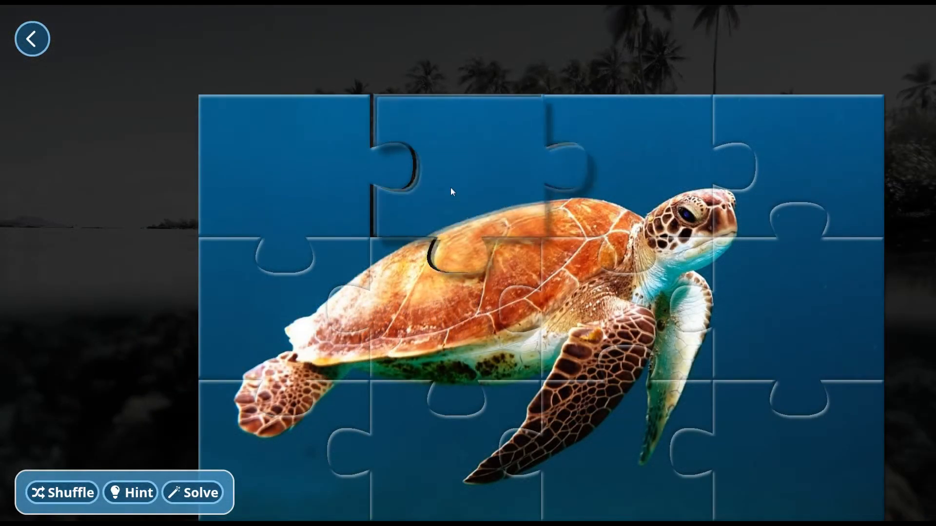
left_click_drag(450, 191, 445, 192)
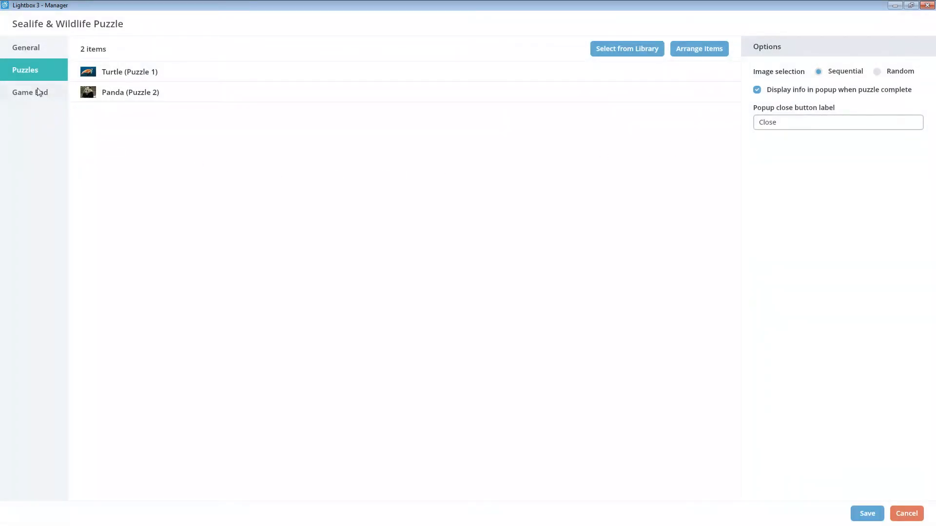
Try difficulty levels 1, 2 and 5 for the Sealife & Wildlife Puzzle in its general options.
left_click(18, 46)
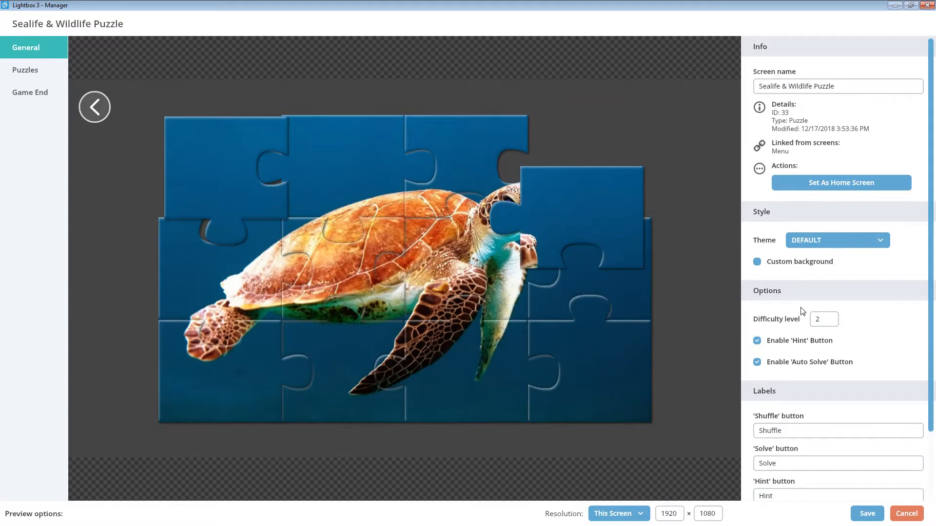
left_click(815, 323)
left_click_drag(790, 341, 755, 342)
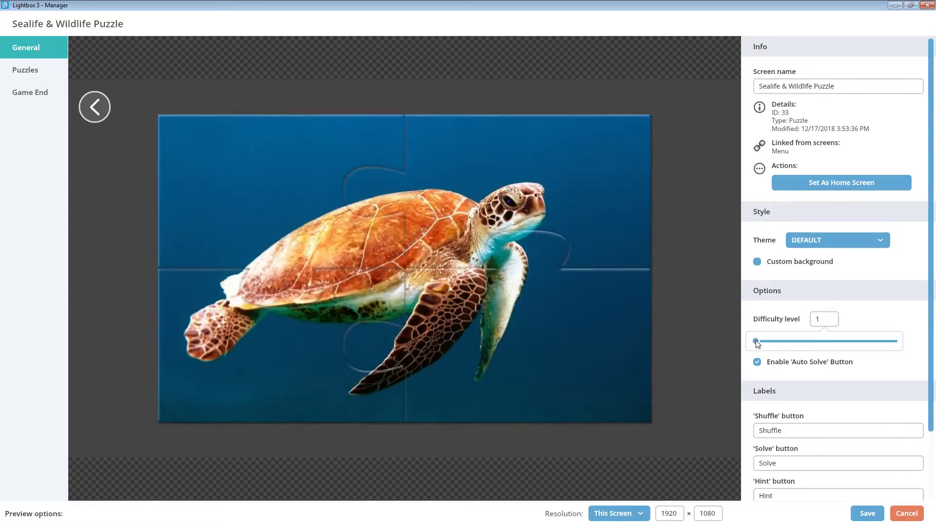
left_click_drag(757, 344, 779, 348)
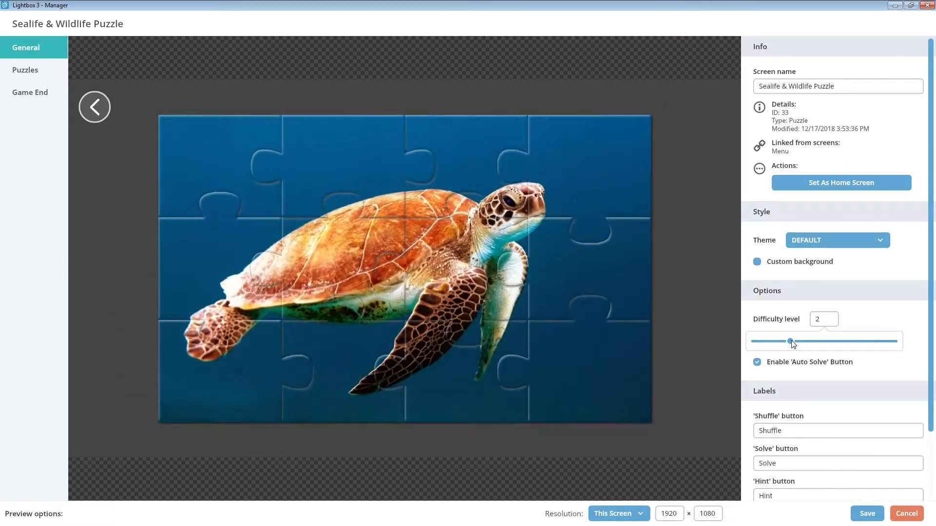
left_click_drag(792, 343, 877, 348)
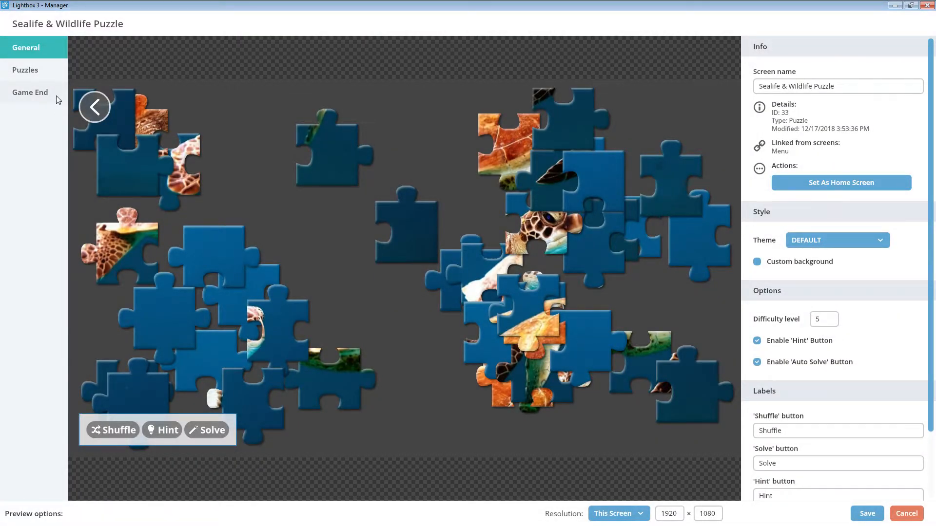
Set Sloth (Game End) from the library as the puzzle's game end image.
left_click(55, 99)
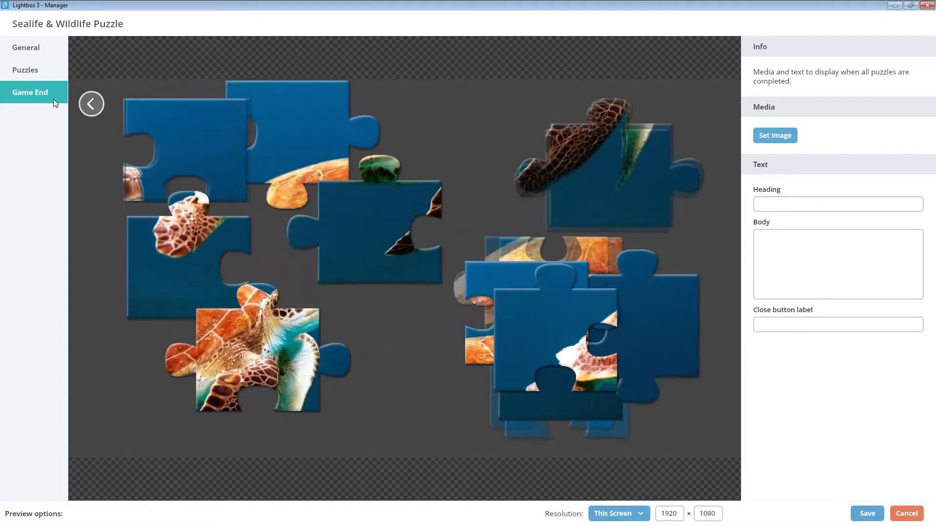
left_click(786, 138)
left_click(422, 68)
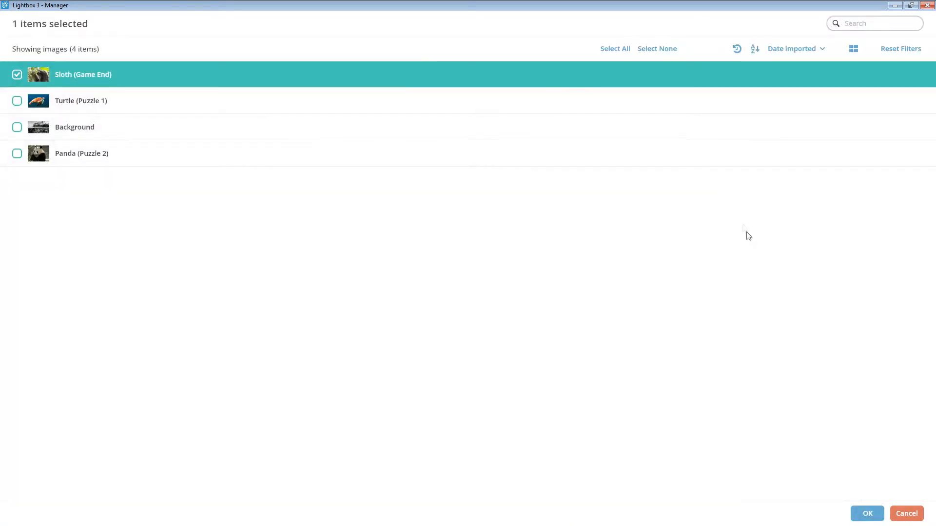
left_click(866, 516)
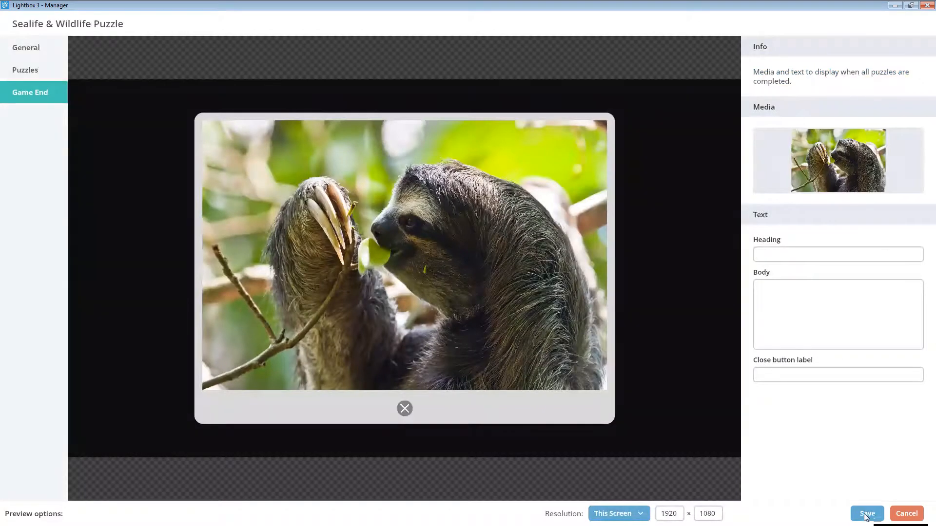
Give the game end popup the heading "Well Done on completing the Puzzles" and paste the "Did you know that Sloths are tropical mammals" paragraph as its body.
left_click(851, 254)
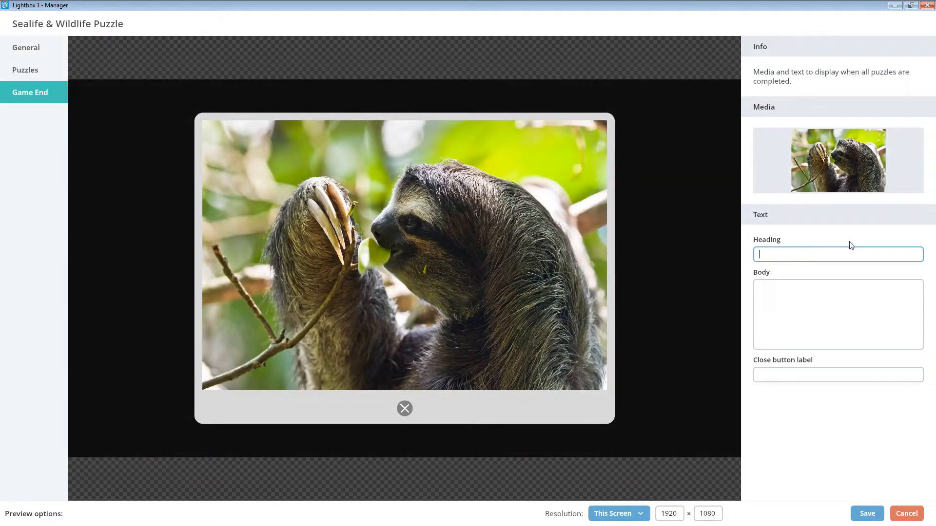
type("Well Done on completing the Puzzles")
left_click(862, 296)
type("Did you know that Sloths are tropical mammals that live in Central and South America. They use their long claws to hang onto branches while they feast on the leaves that other animals can't reach. The Sloth's long claws make walking on ground difficult, so they spend most of their time in the tall trees they call home.")
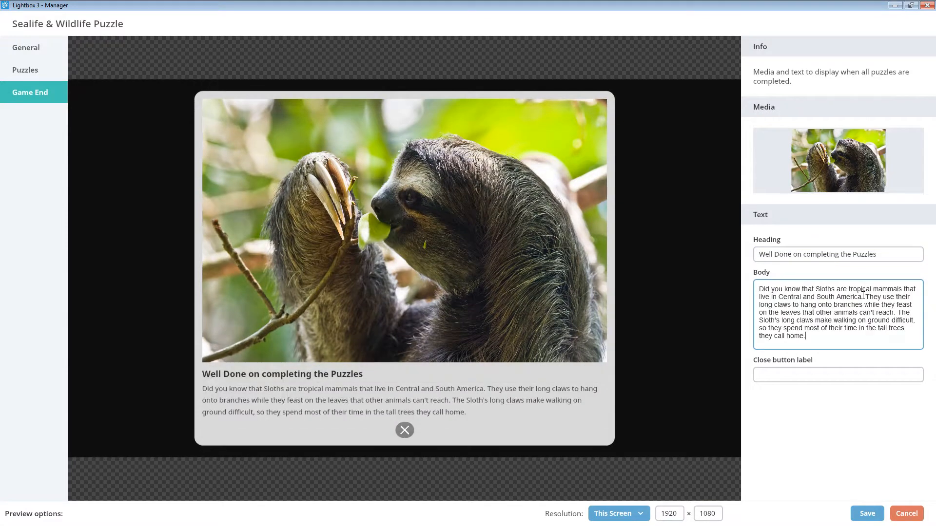
Label the game end popup's close button "Close" and save the puzzle screen.
left_click(836, 376)
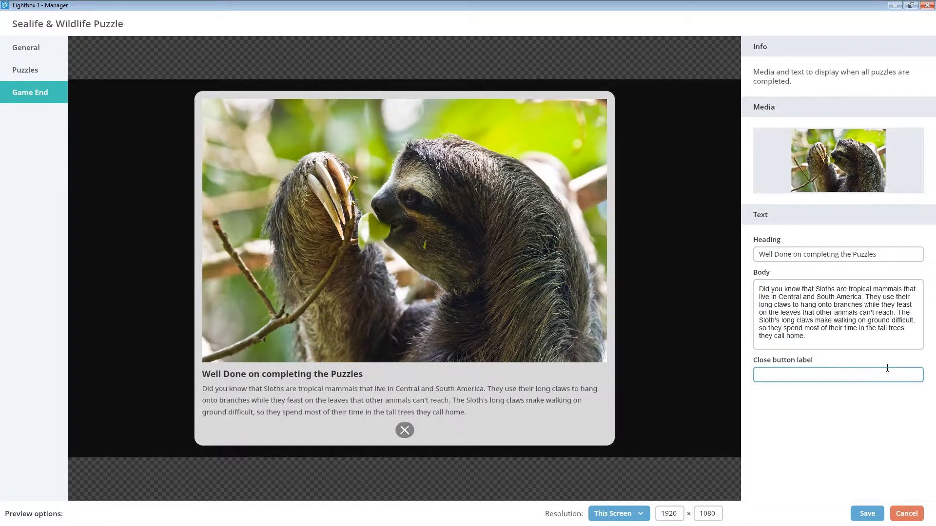
type("Close")
left_click(865, 409)
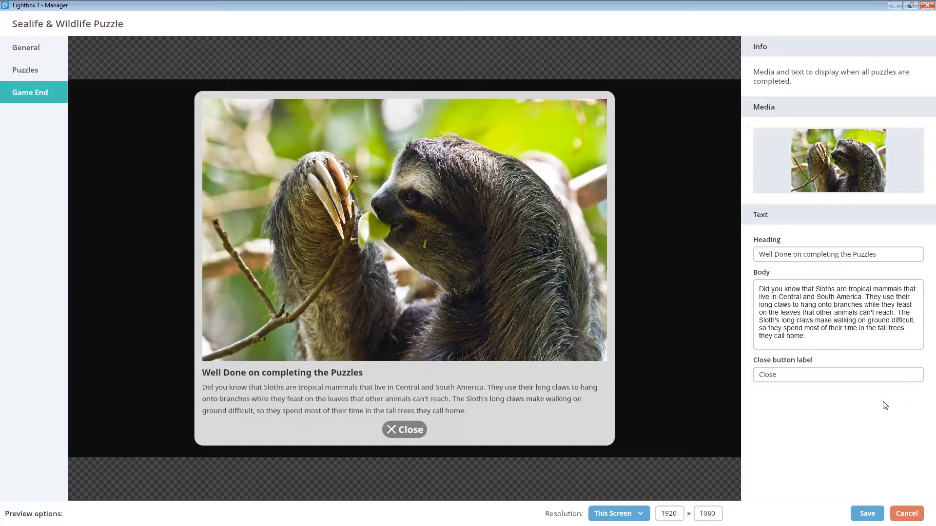
left_click(868, 514)
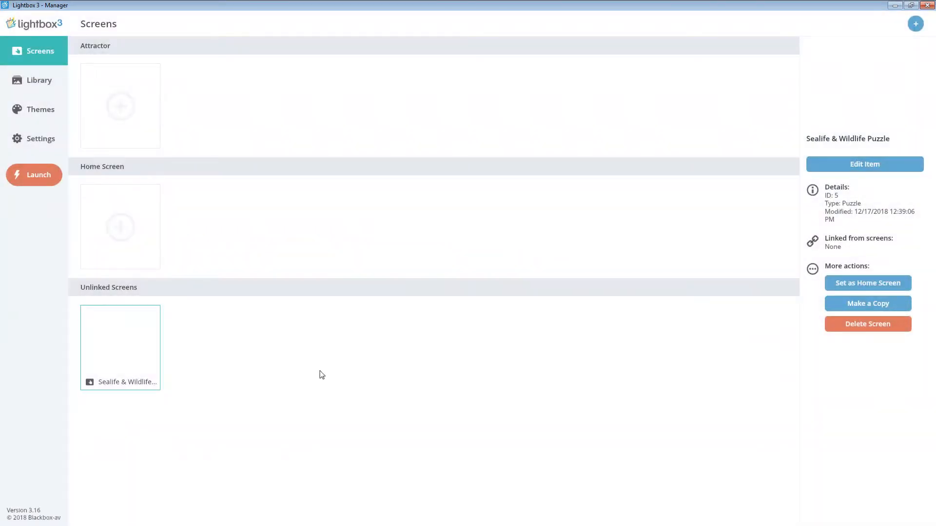
Set the Sealife & Wildlife Puzzle as the home screen and unset it again.
left_click(111, 353)
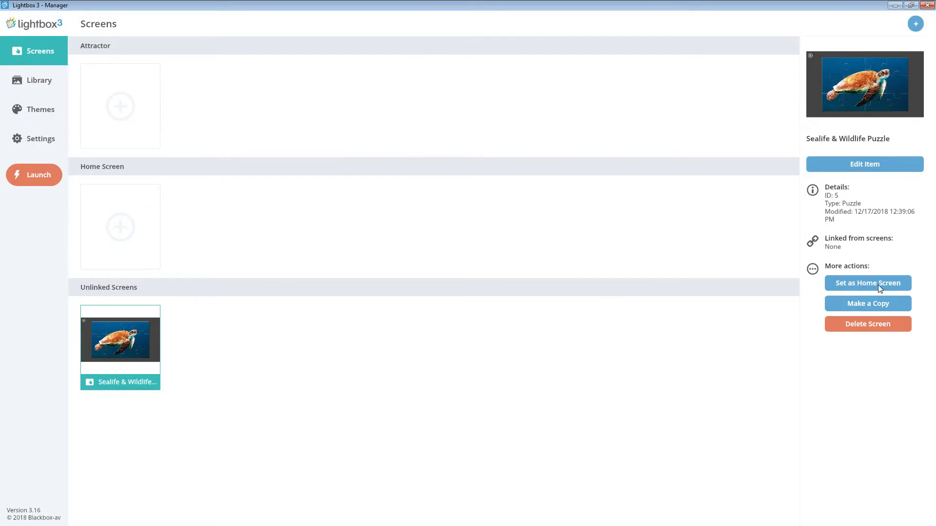
left_click(878, 285)
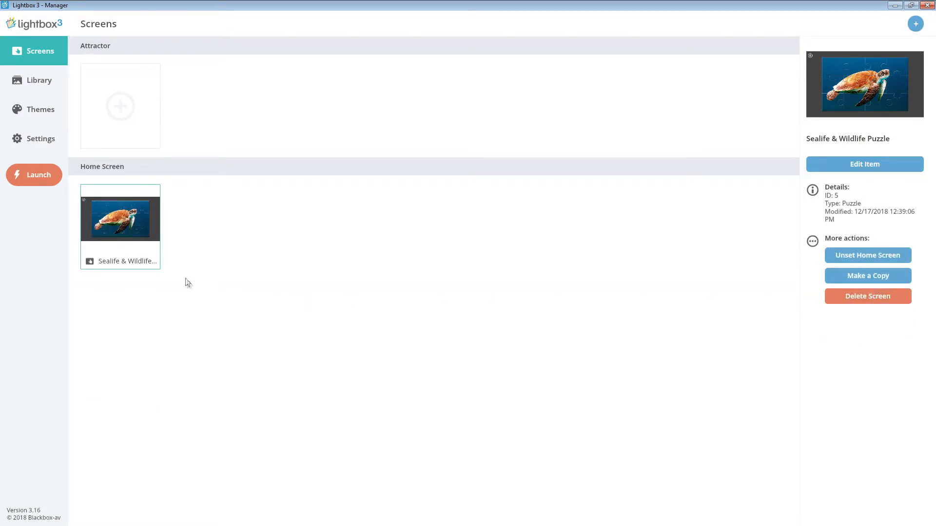
left_click(140, 193)
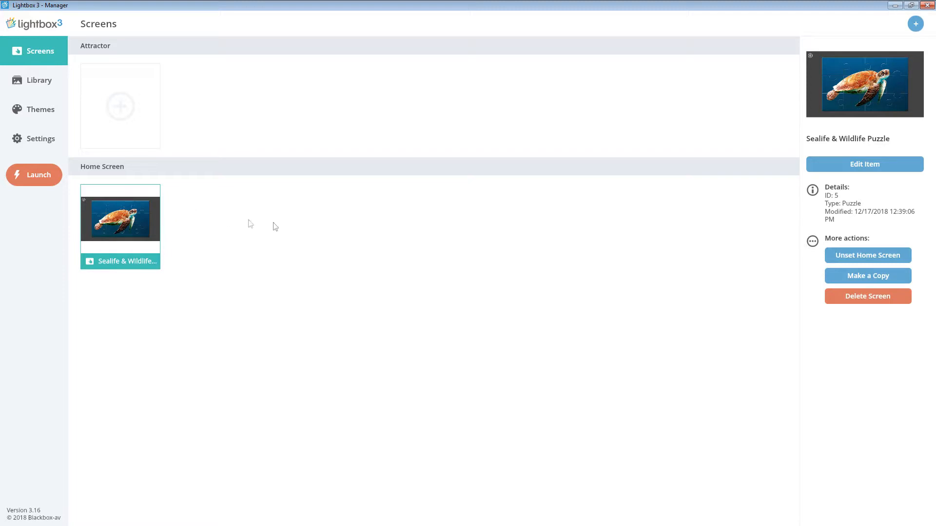
left_click(835, 256)
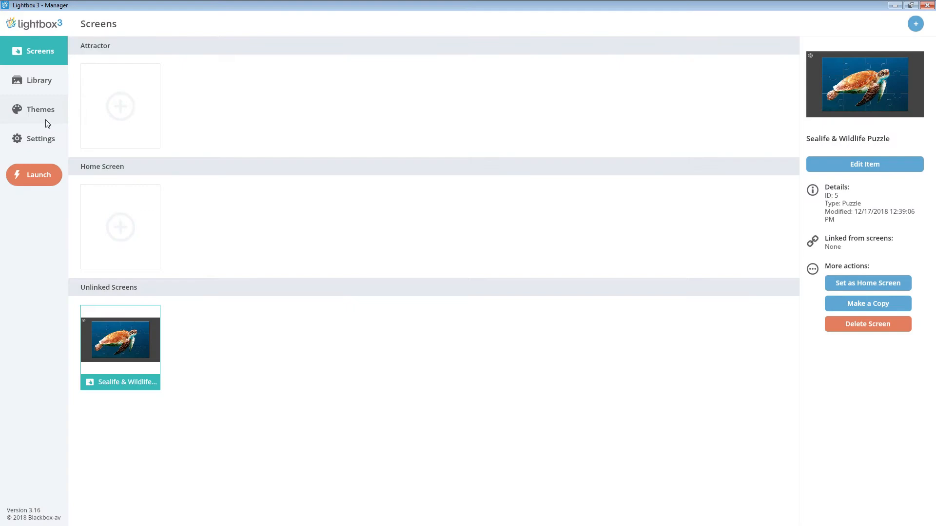
Make a copy of the theme New Theme 1 and preview it on the Sealife & Wildlife Puzzle screen.
left_click(44, 112)
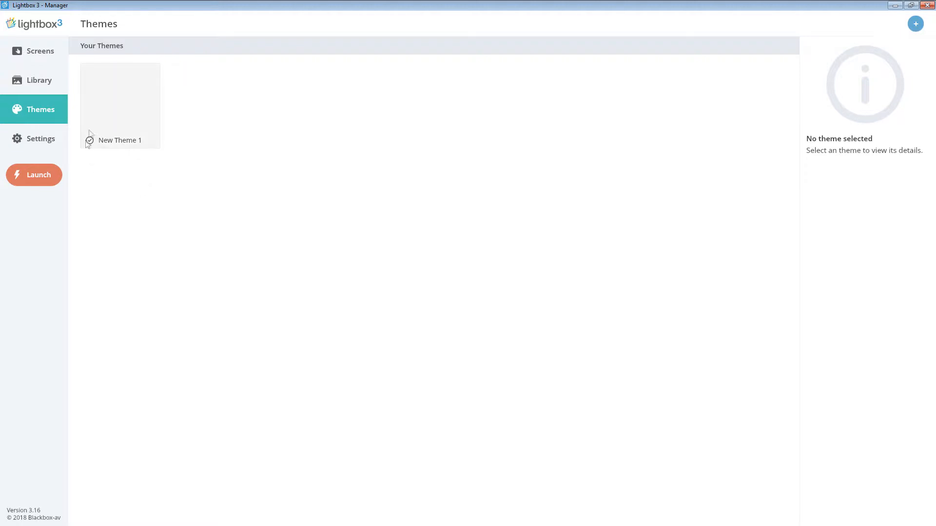
left_click(105, 109)
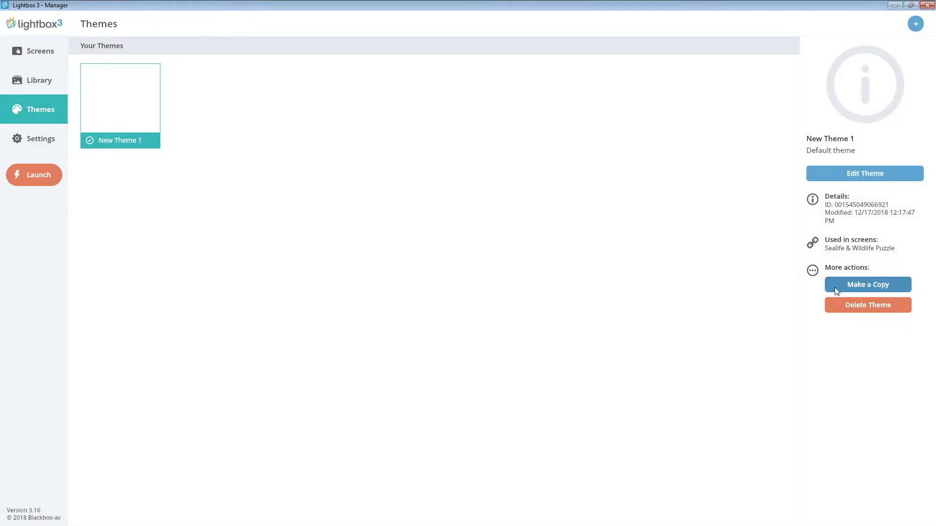
left_click(836, 288)
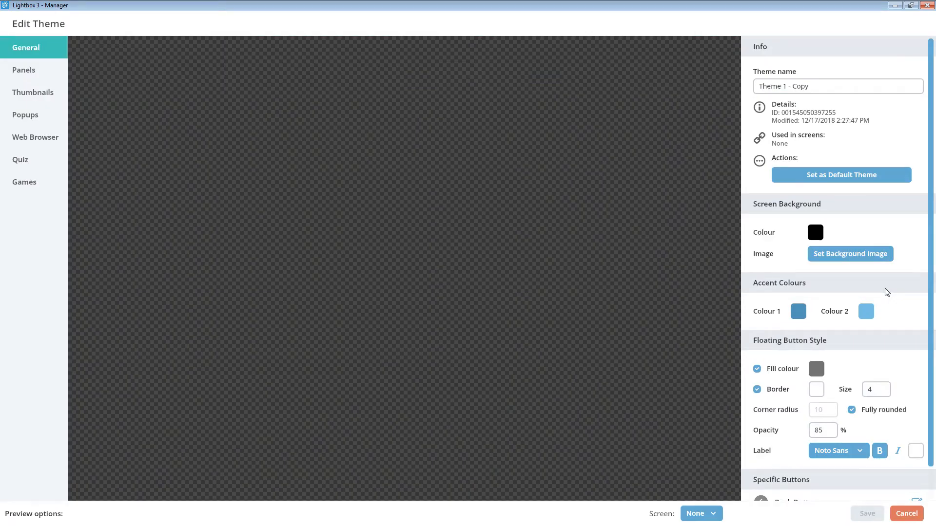
left_click(704, 512)
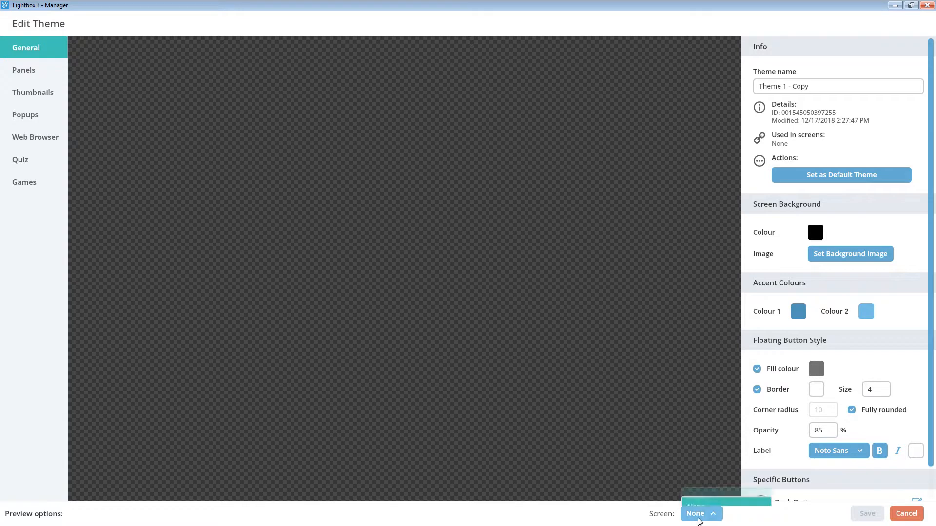
left_click(706, 496)
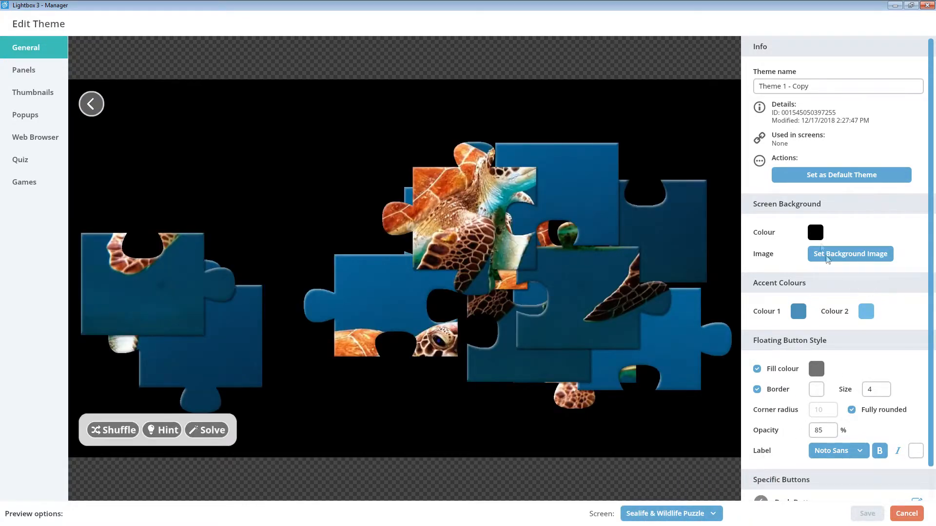
Rename the copied theme as "Sealife & Wildlife Theme".
left_click_drag(812, 86, 732, 86)
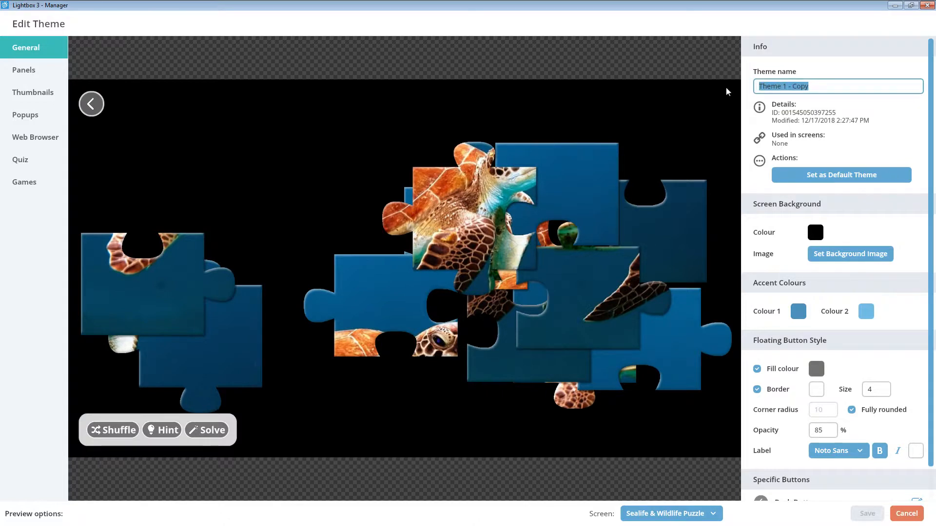
type("Sealife & Wildlife Theme")
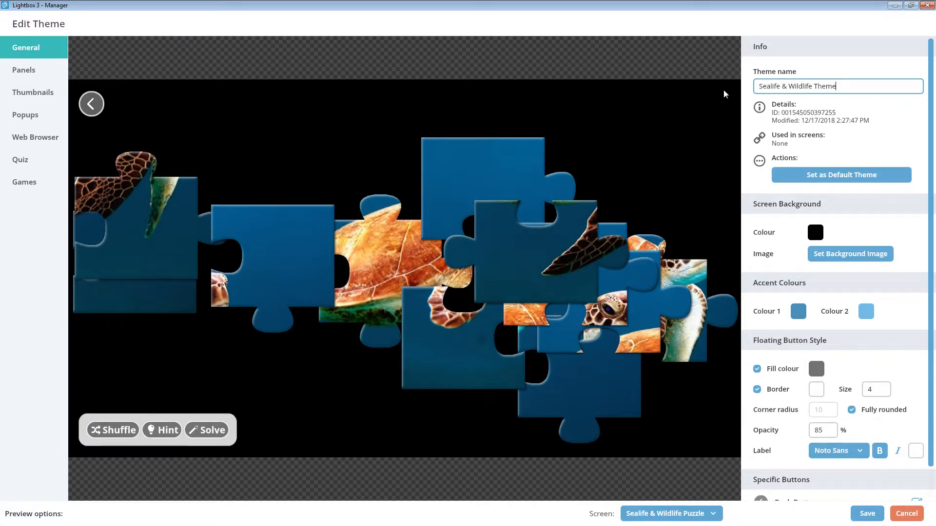
left_click(746, 103)
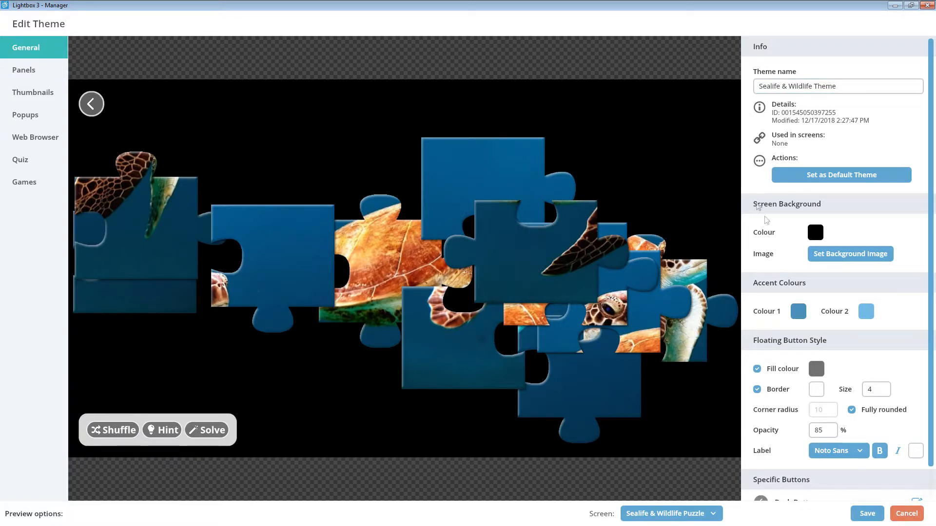
Set the library image Background as the theme's screen background image.
left_click(828, 254)
left_click(847, 294)
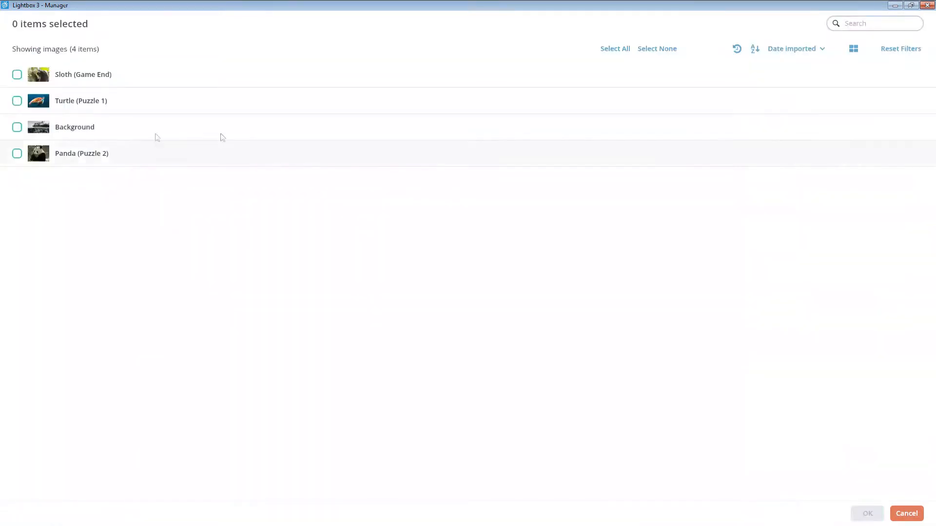
left_click(58, 127)
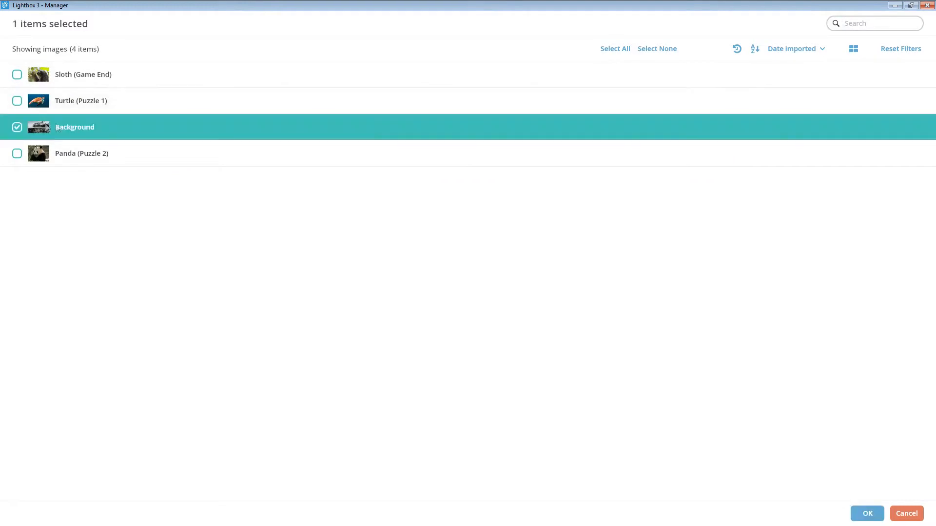
left_click(867, 514)
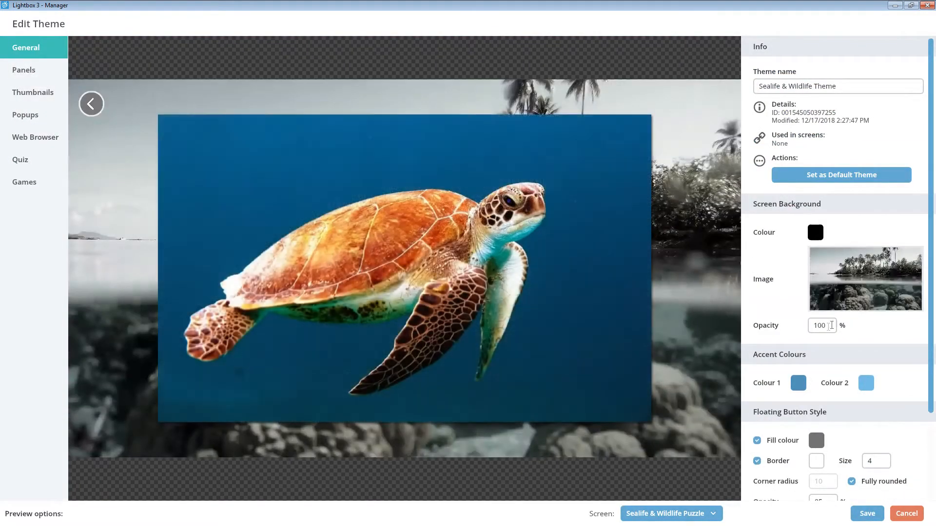
Set the opacity of the theme's background image to 20%.
left_click(833, 325)
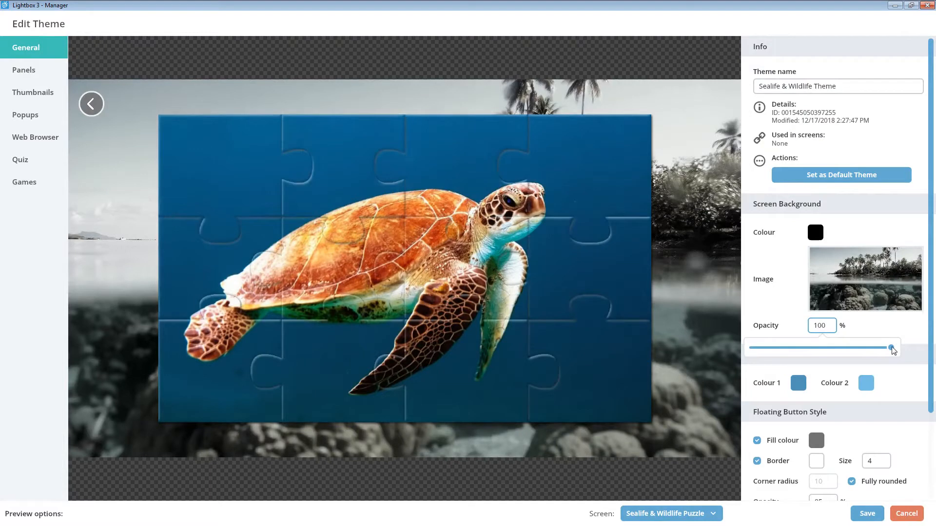
left_click(837, 347)
left_click(796, 347)
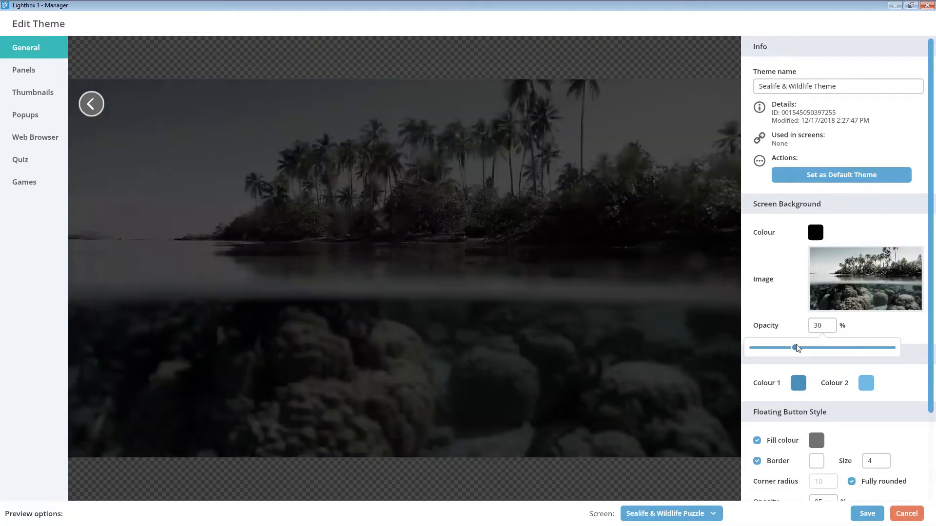
left_click(780, 348)
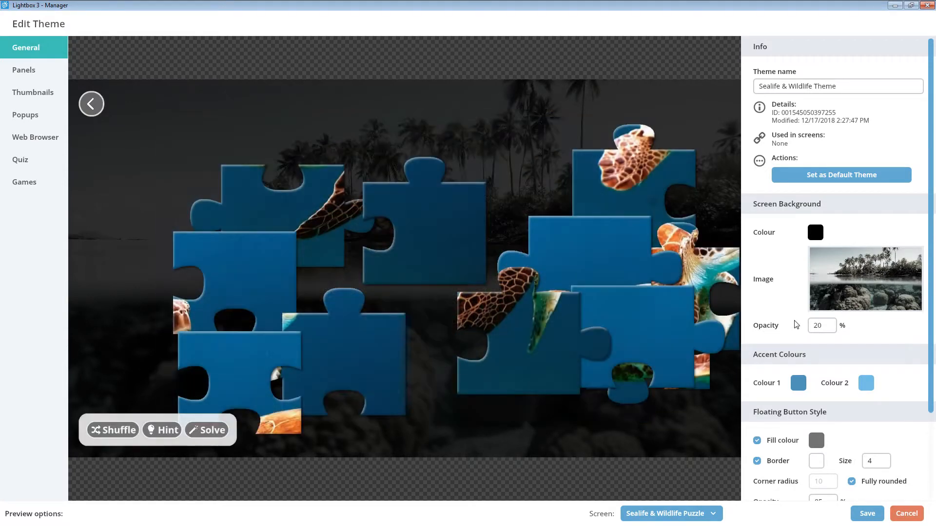
Restyle the theme's general back button with the dark blue fill 174C68 and a light blue border.
scroll(796, 331, "down", 3)
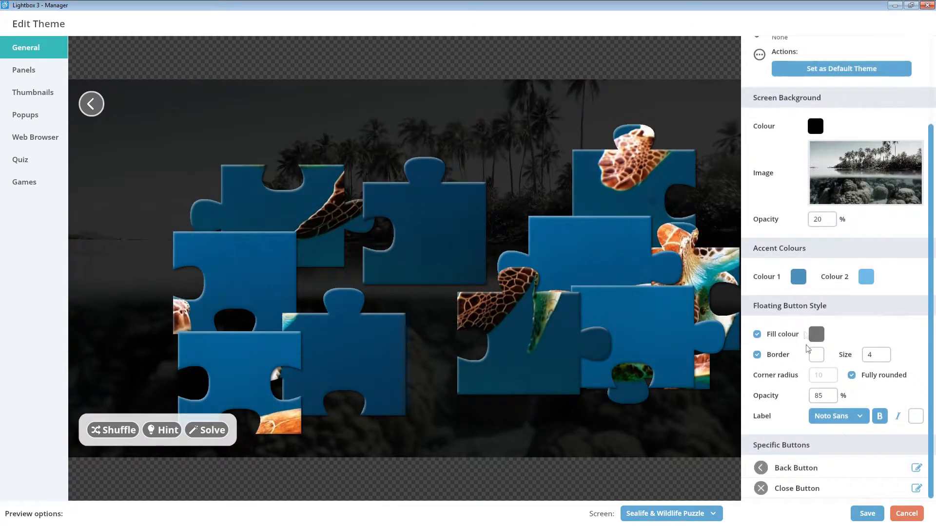
left_click(919, 468)
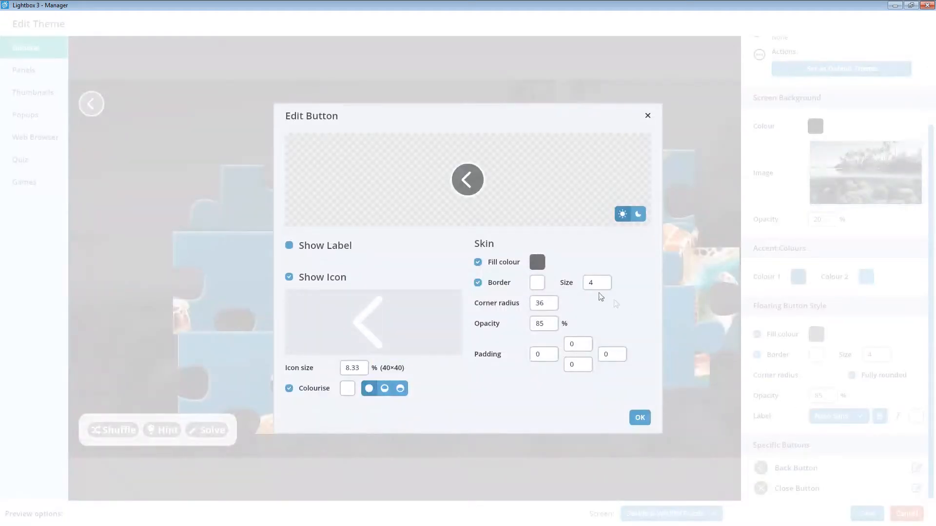
left_click(540, 264)
left_click(515, 476)
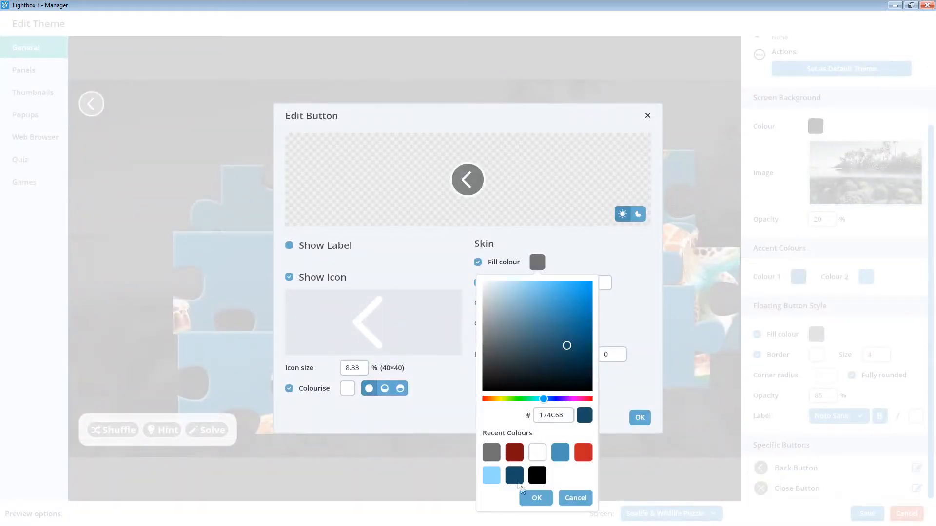
left_click(536, 498)
left_click(537, 287)
left_click(492, 236)
left_click(534, 255)
left_click(638, 419)
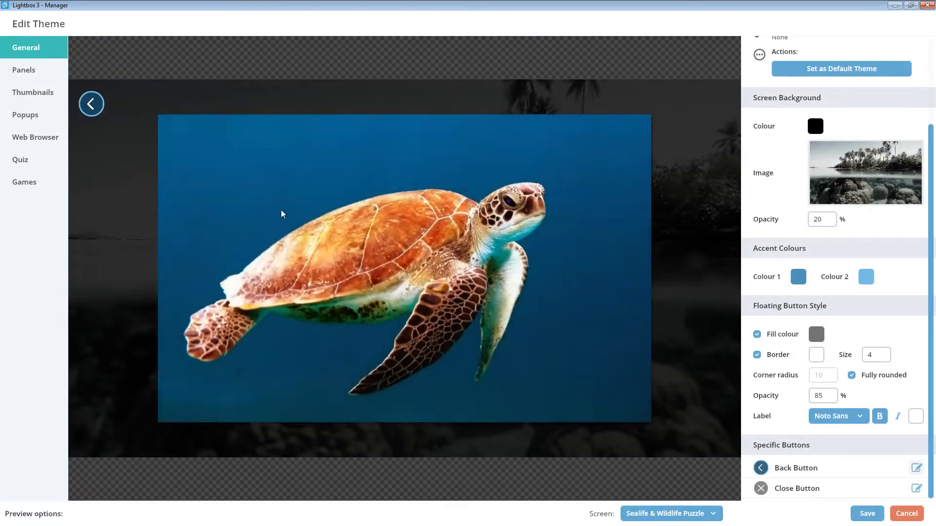
Set the theme's panel fill colour to 4A92B7 with a border size of 3.
left_click(57, 78)
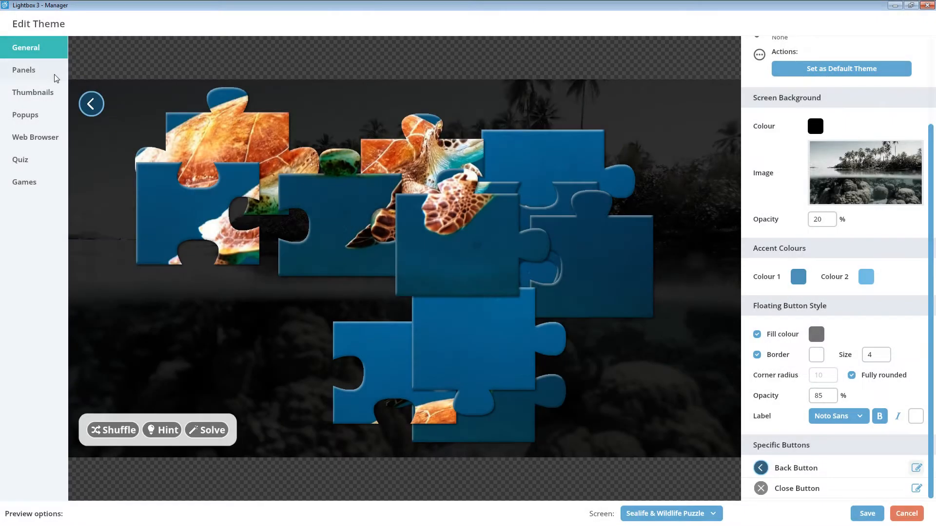
left_click(49, 79)
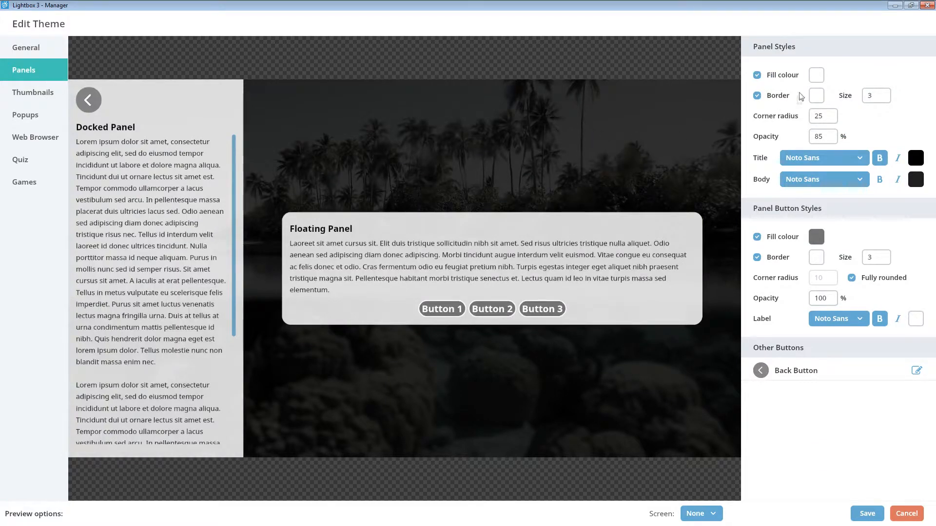
left_click(817, 76)
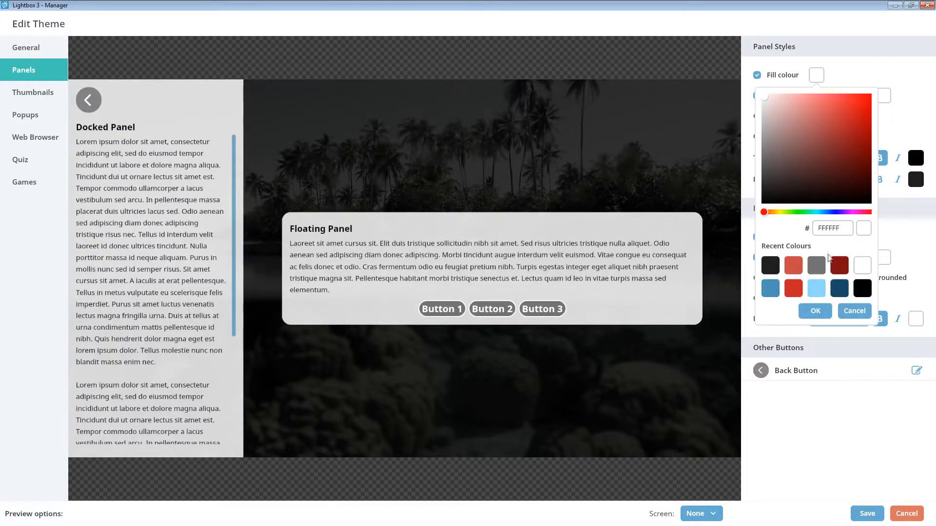
left_click(770, 291)
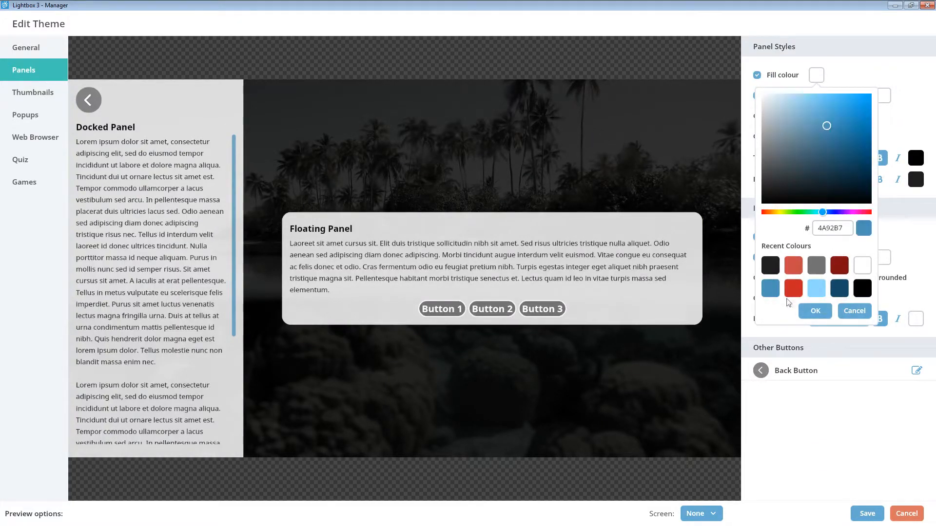
left_click(815, 311)
left_click(862, 101)
mouse_move(800, 119)
left_mouse_down()
mouse_move(834, 120)
mouse_move(800, 120)
left_mouse_up()
left_click(865, 86)
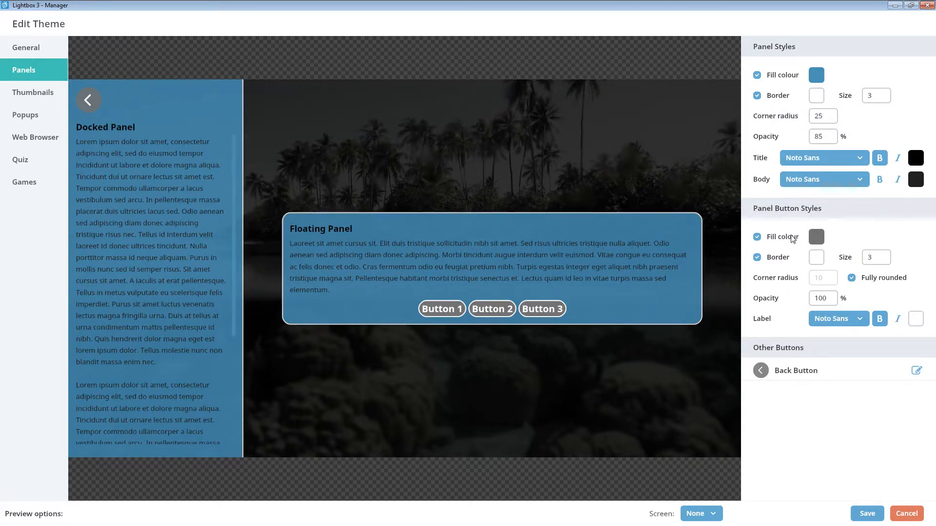
Give the theme's panel buttons a dark blue fill and a light blue border.
left_click(816, 237)
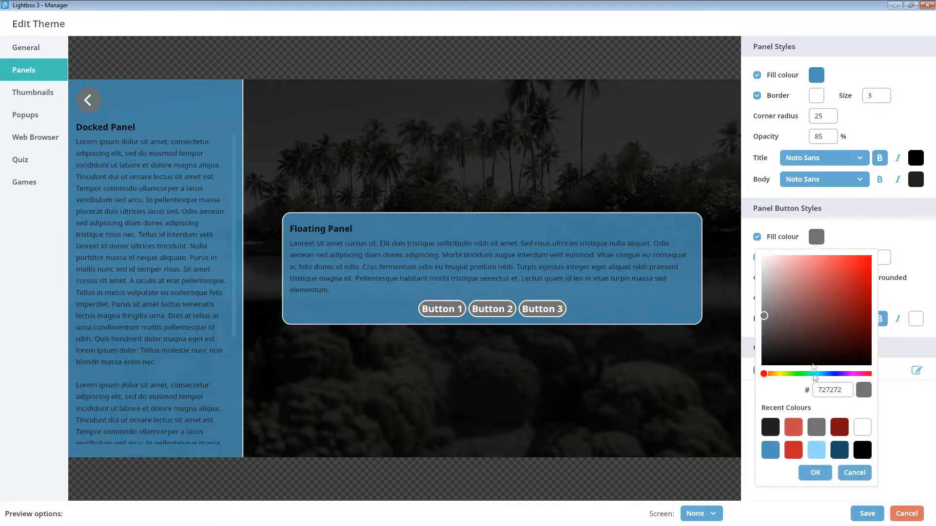
left_click(840, 451)
left_click(815, 472)
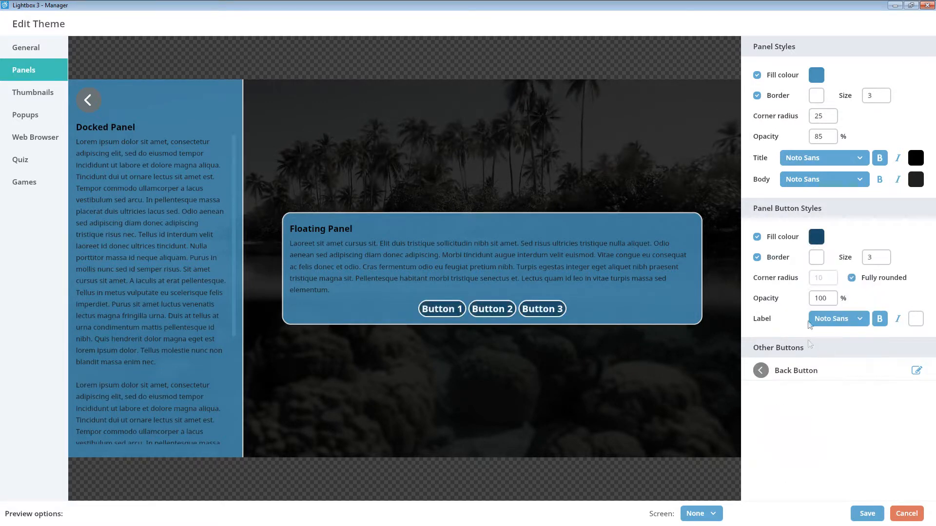
left_click(820, 257)
left_click(815, 471)
left_click(814, 494)
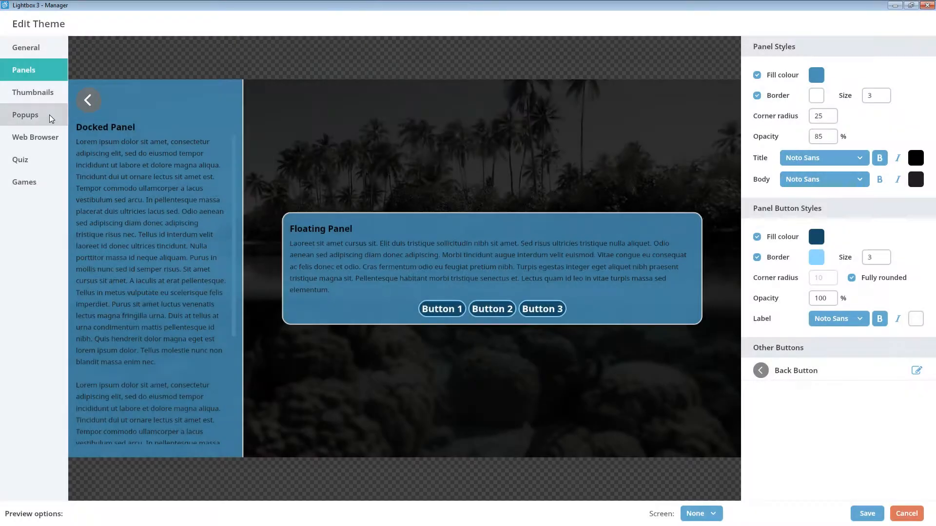
Try a red overlay colour for the theme's popups.
left_click(23, 121)
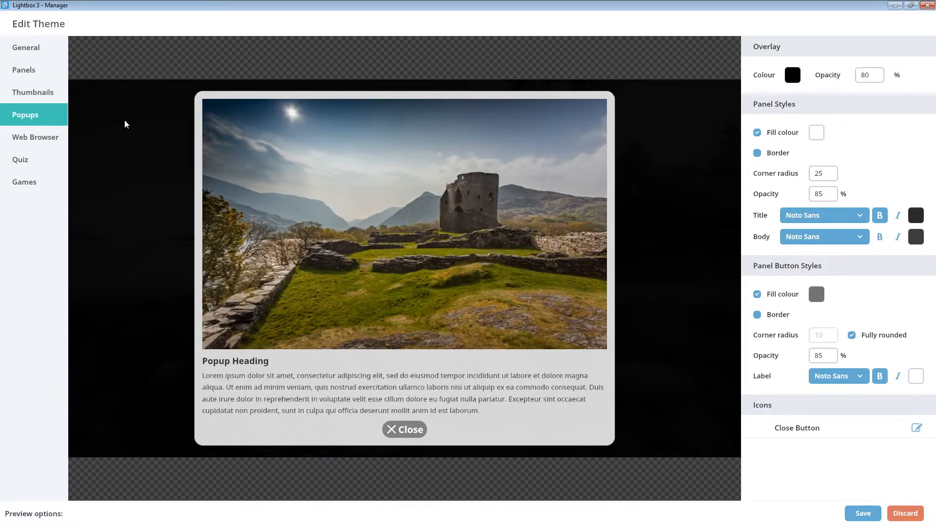
left_click(792, 80)
left_click(777, 96)
left_click_drag(778, 96, 825, 121)
left_click(791, 288)
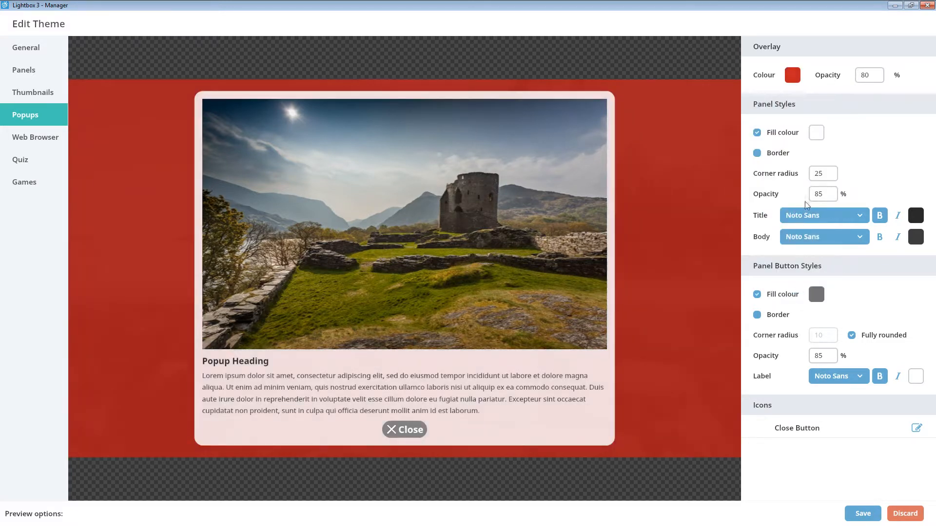
Set the popup overlay colour to black and its opacity to 20%.
left_click(792, 74)
left_click(821, 272)
left_click(791, 287)
left_click(869, 75)
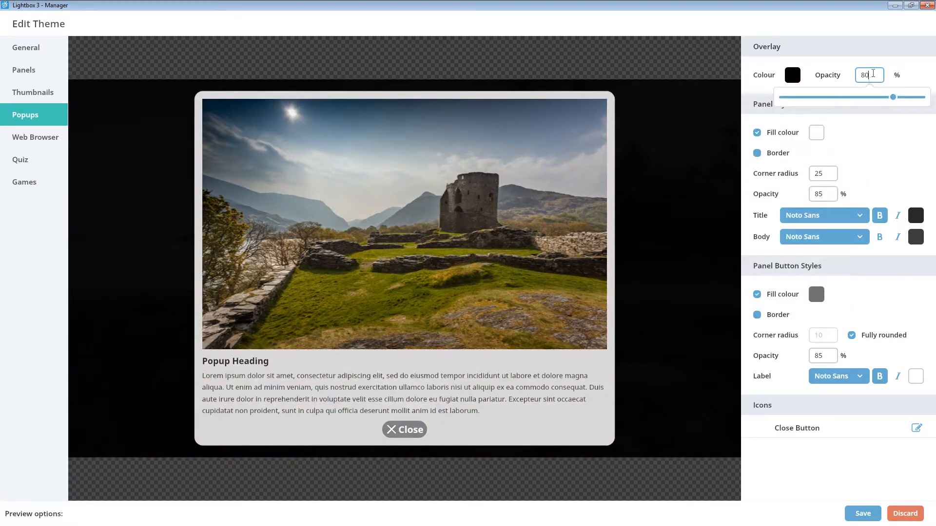
left_click_drag(895, 98, 808, 98)
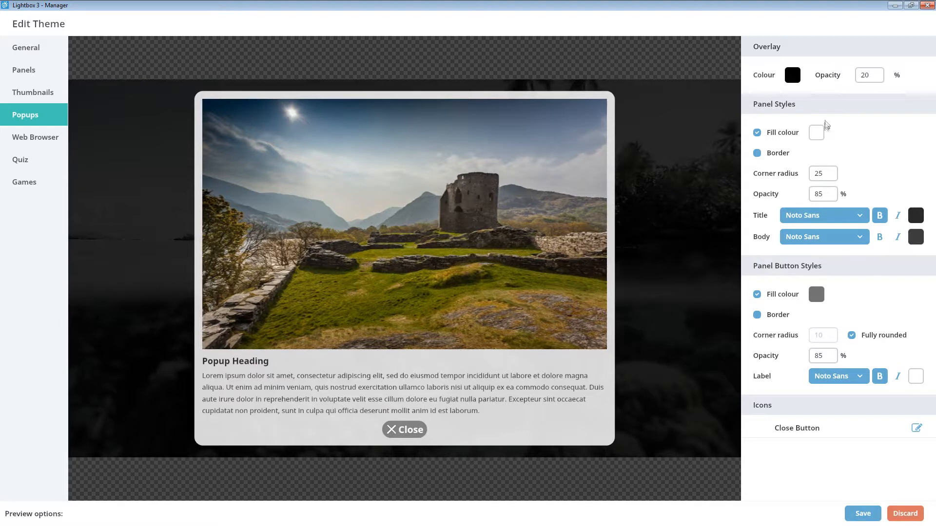
Set the popup panel's fill colour to 4A92B7.
left_click(818, 135)
left_click_drag(850, 286, 793, 284)
type("4A92B7")
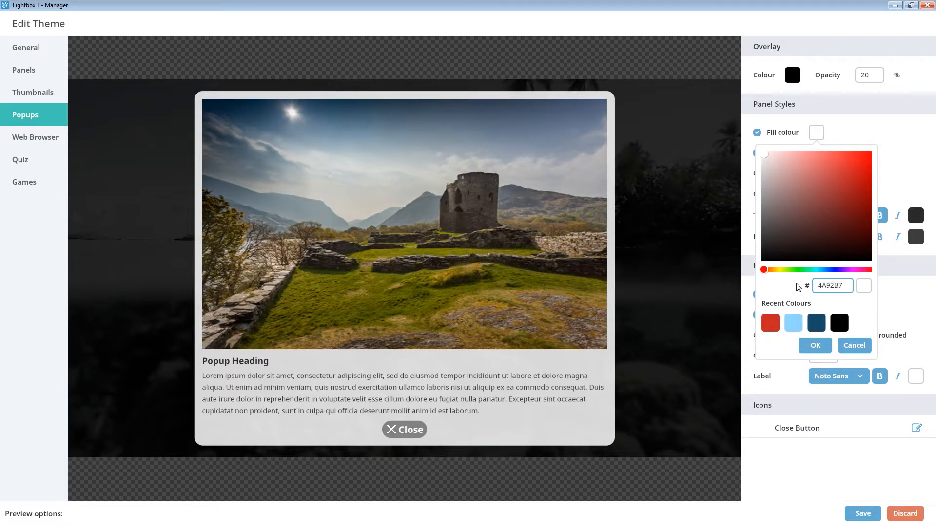
left_click(815, 345)
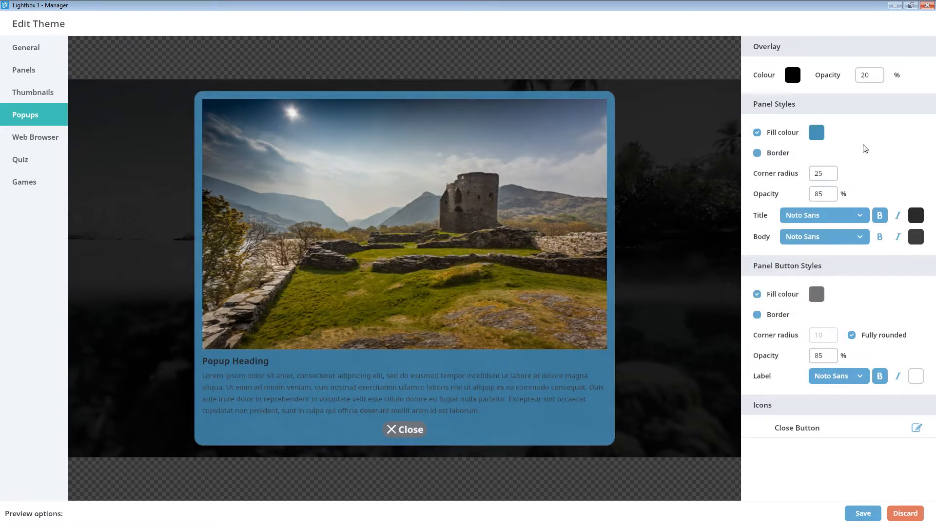
Enable the popup panel's border in white (FFFFFF) with a size of 3.
left_click(758, 154)
left_click(816, 154)
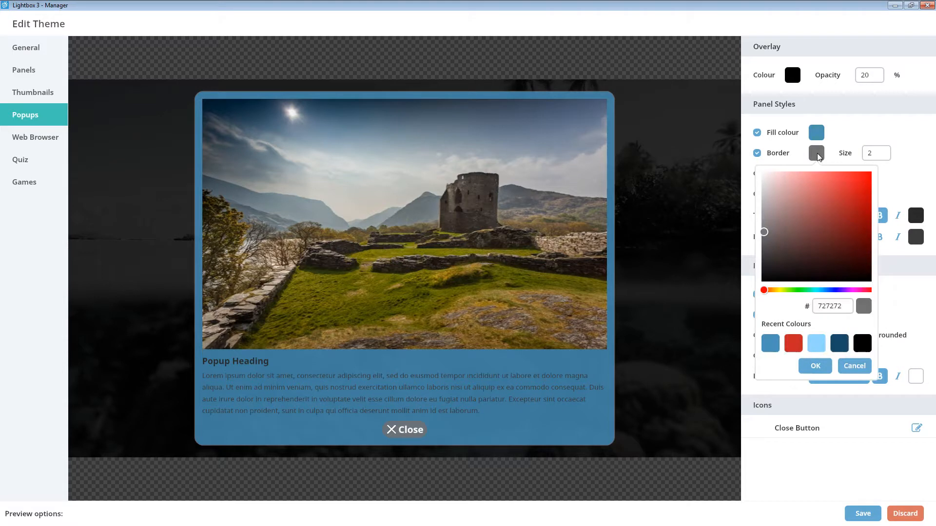
left_click_drag(808, 184, 755, 163)
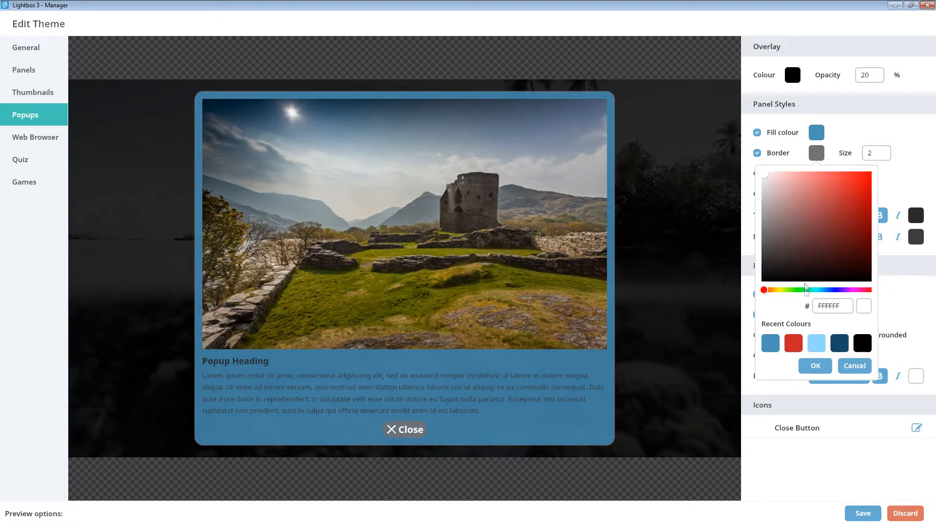
left_click(814, 366)
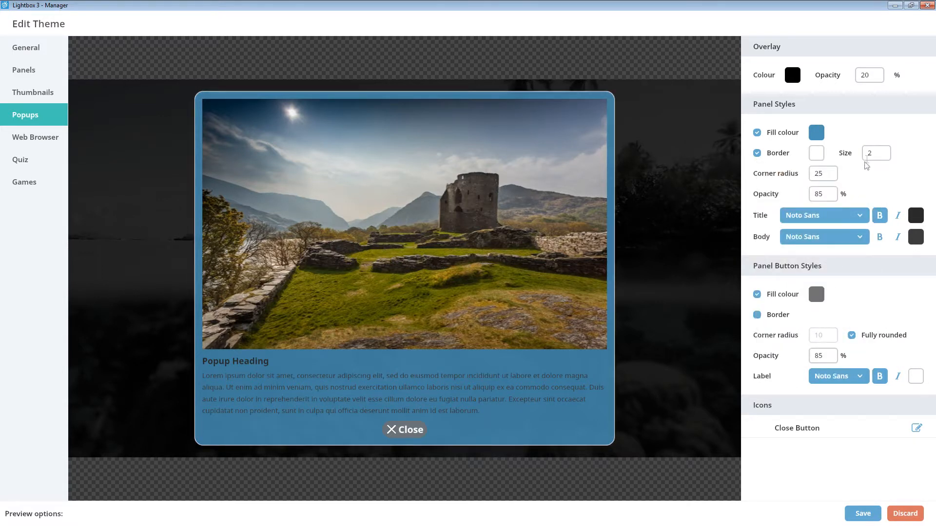
left_click(876, 153)
left_click(799, 175)
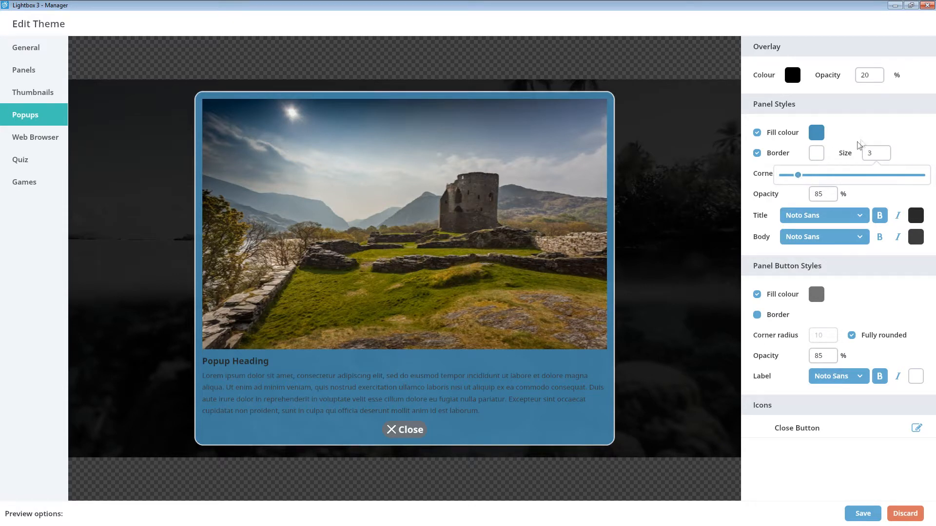
left_click(875, 138)
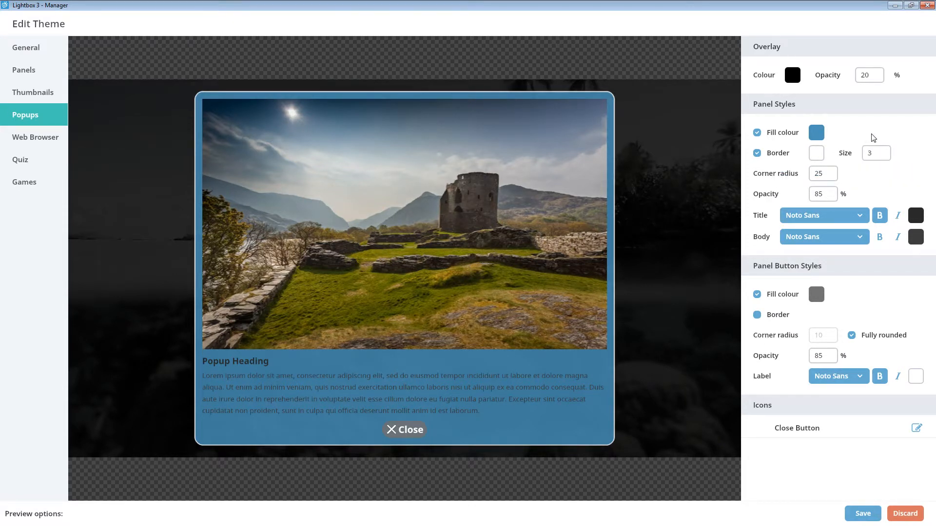
Try the Noto Serif font and the bold setting on the popup title, restoring bold Noto Sans.
left_click(819, 219)
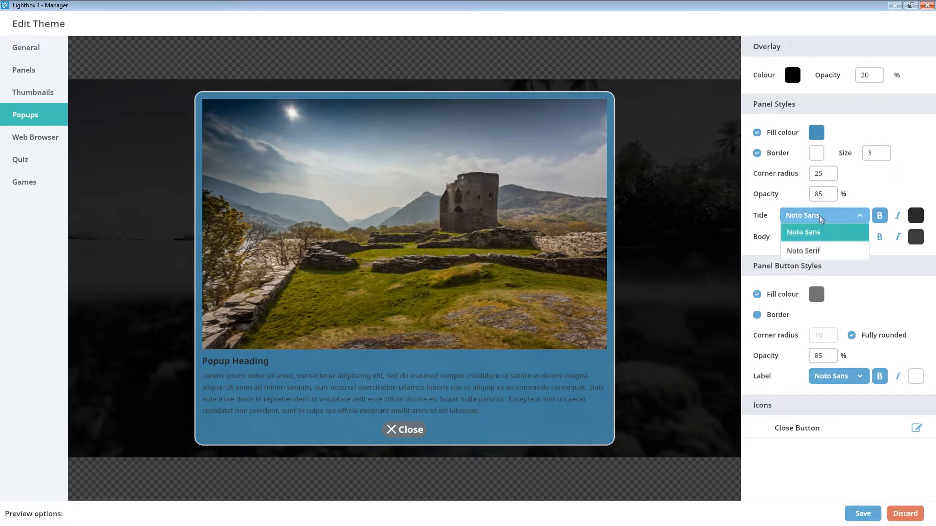
left_click(815, 251)
left_click(835, 214)
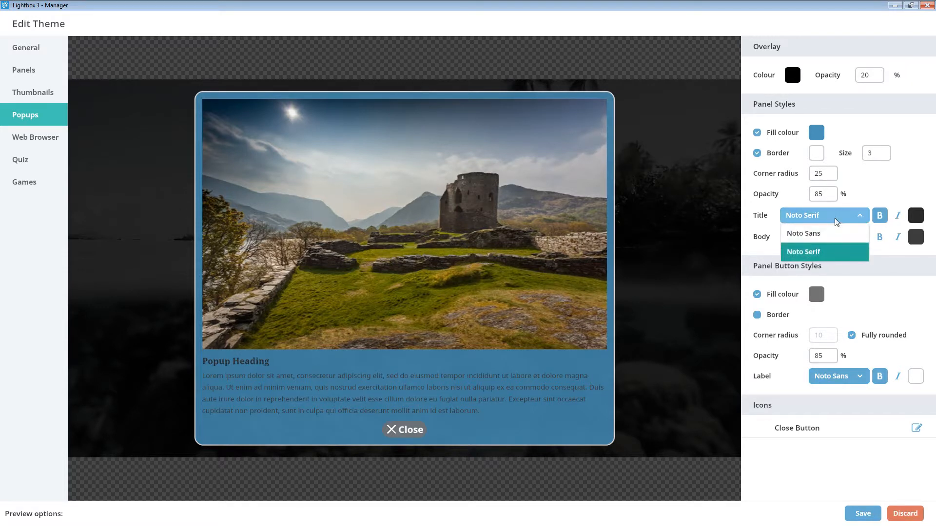
left_click(838, 233)
left_click(884, 215)
left_click(883, 216)
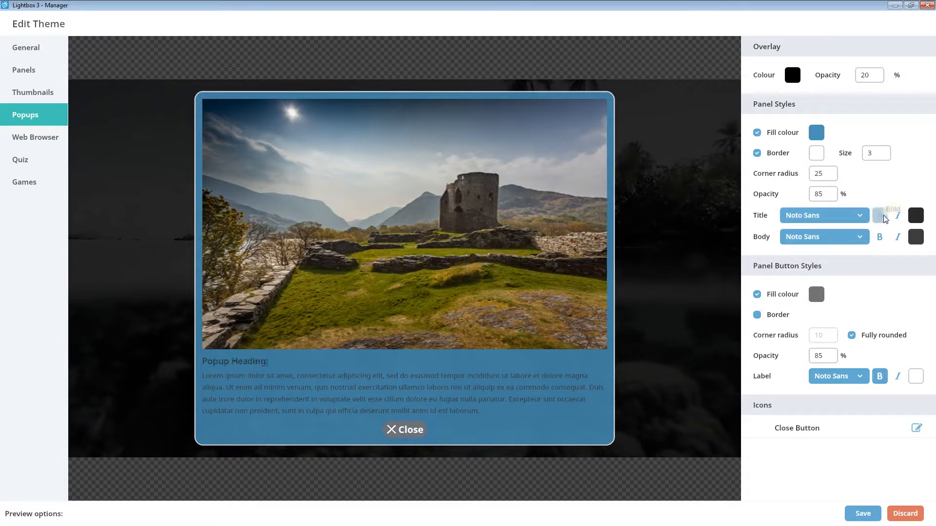
Set the text colour of both the popup title and the popup body to white.
left_click(916, 218)
left_click_drag(862, 271, 781, 214)
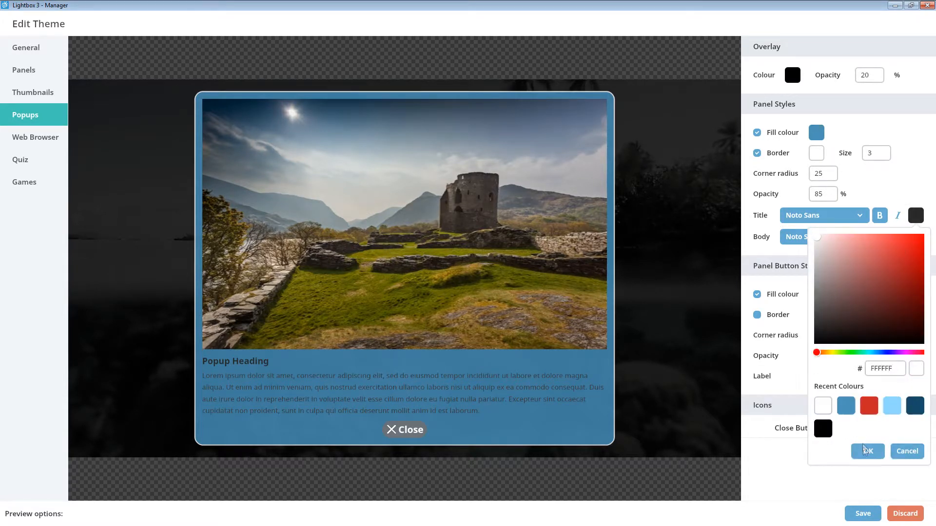
left_click(868, 451)
left_click(916, 238)
left_click_drag(870, 281, 782, 233)
left_click(868, 473)
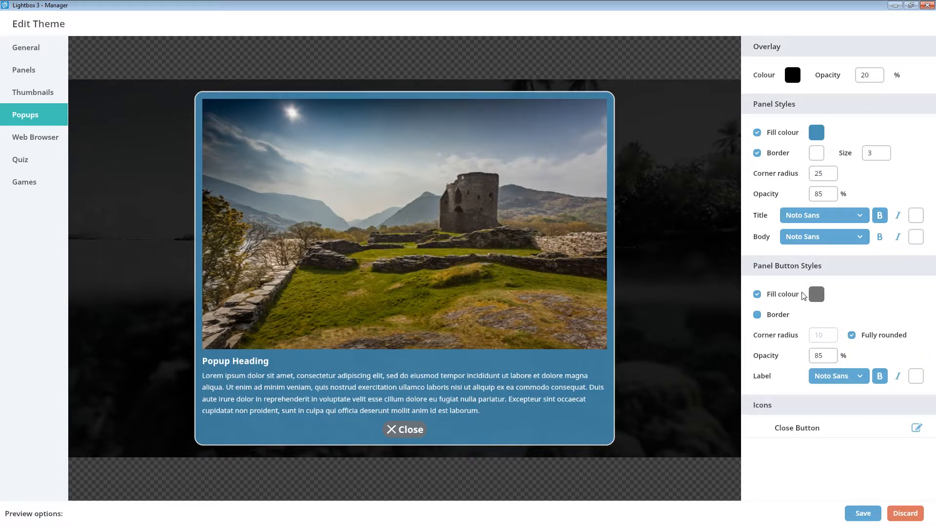
Give the popup panel buttons a dark blue fill and a light blue 90D8FF border of size 3.
left_click(815, 295)
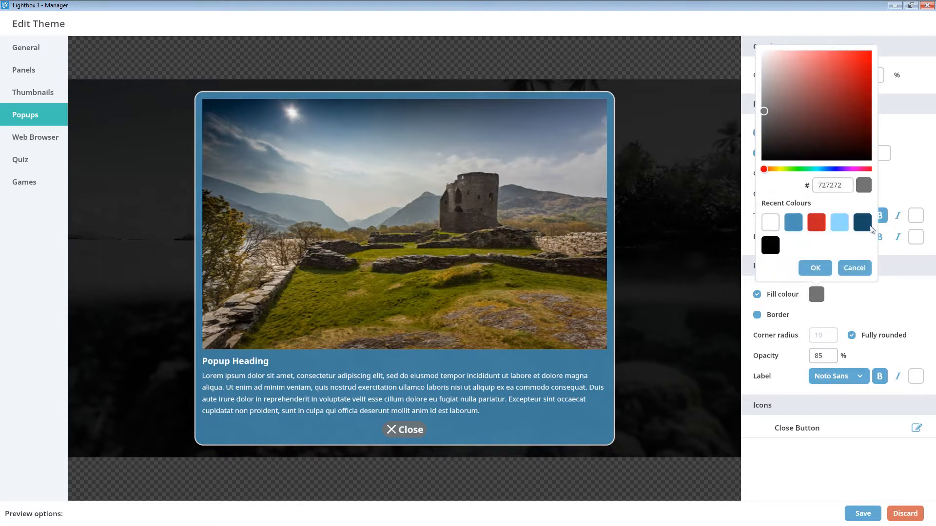
left_click(864, 225)
left_click(827, 271)
left_click(783, 317)
left_click(816, 315)
left_click(839, 243)
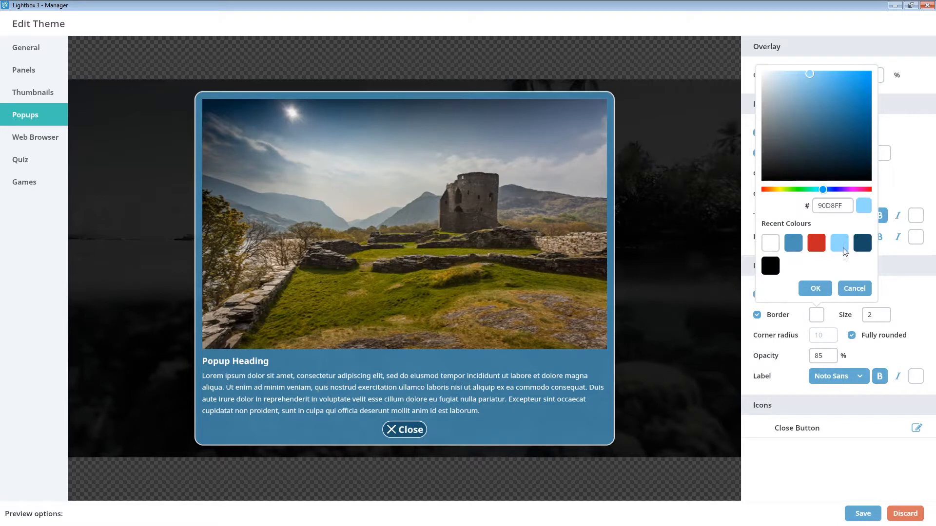
left_click(814, 289)
left_click(878, 317)
left_click_drag(793, 340, 801, 340)
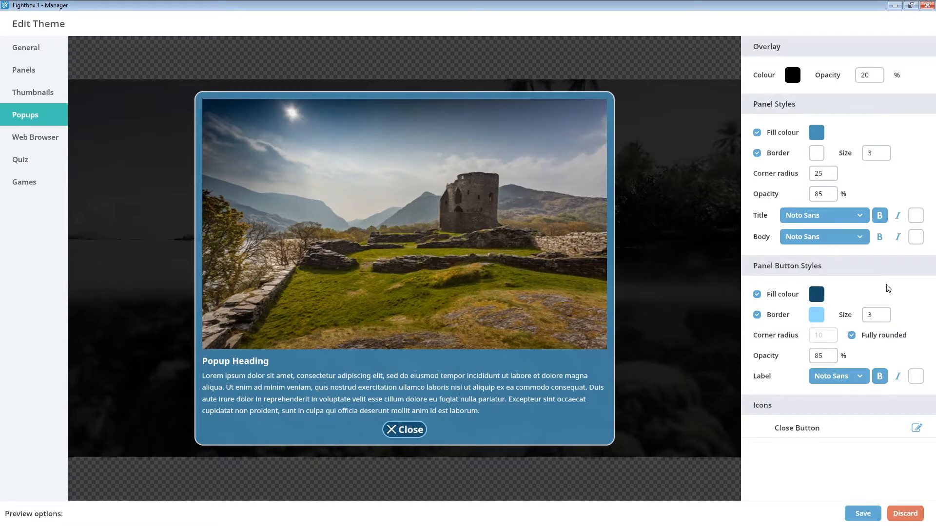
Look at the popup close button's icon settings without changing them.
left_click(915, 429)
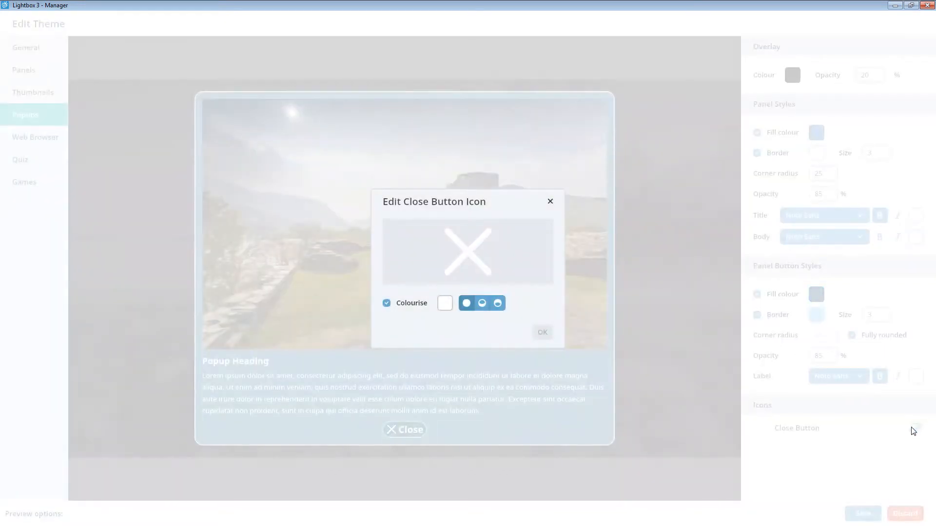
mouse_move(456, 242)
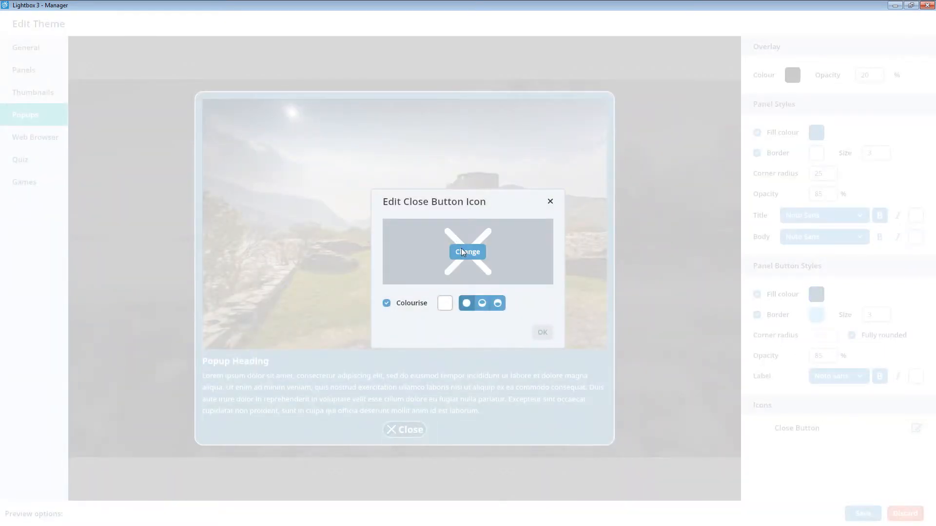
left_click(550, 201)
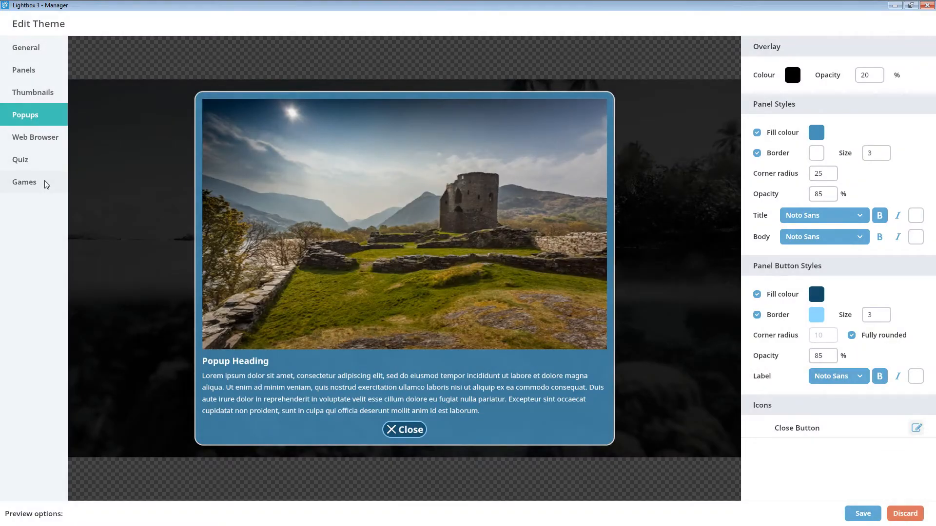
In the Games theme settings, give the floating panel a dark blue fill and a light blue border.
left_click(44, 183)
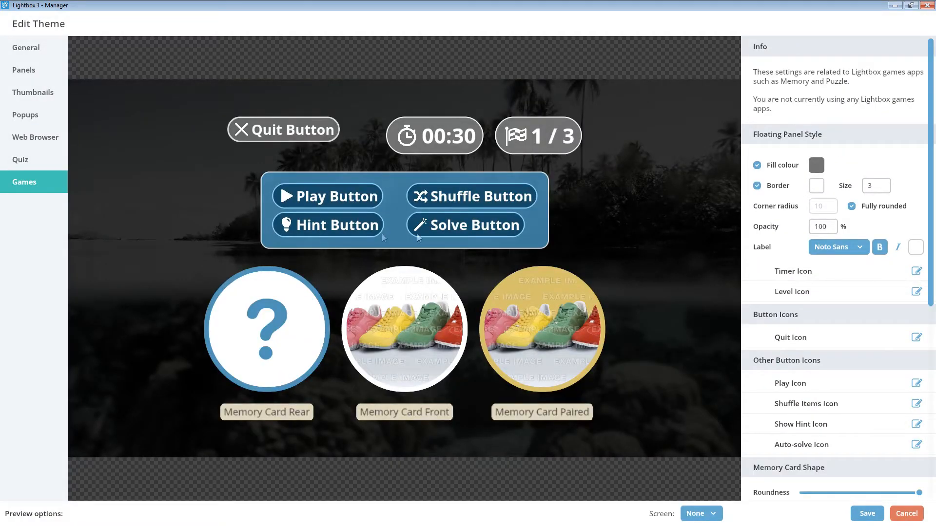
left_click(816, 165)
left_click(793, 378)
left_click(815, 401)
left_click(817, 188)
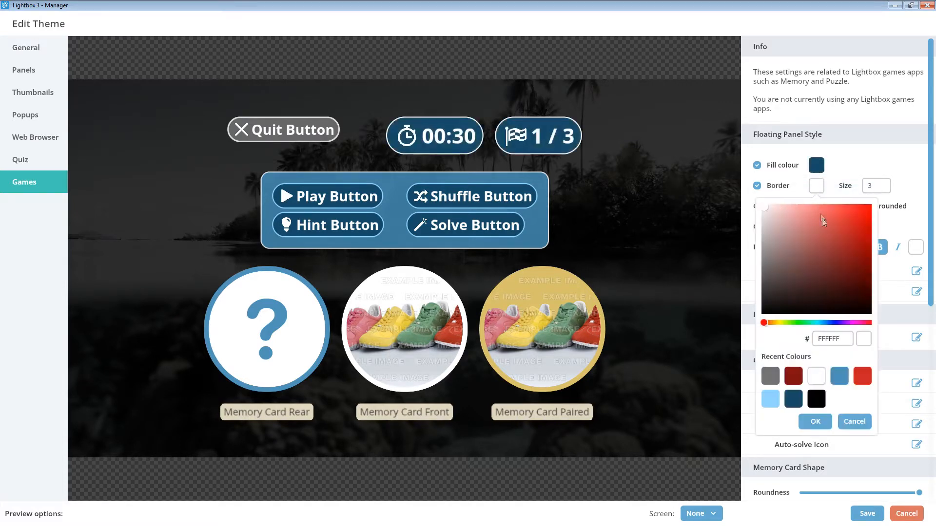
left_click(771, 399)
left_click(815, 422)
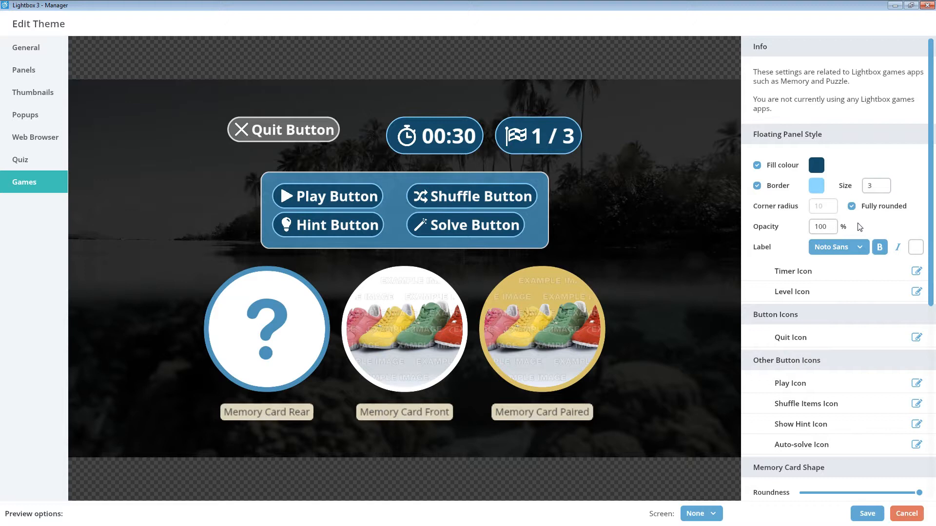
Try the Noto Serif font on the games floating panel label, restoring Noto Sans.
left_click(853, 246)
left_click(846, 285)
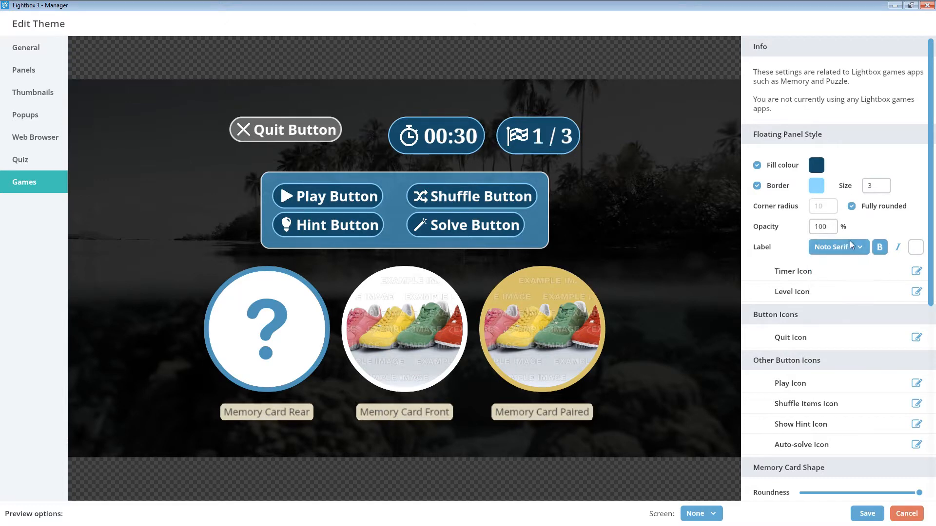
left_click(852, 247)
left_click(835, 264)
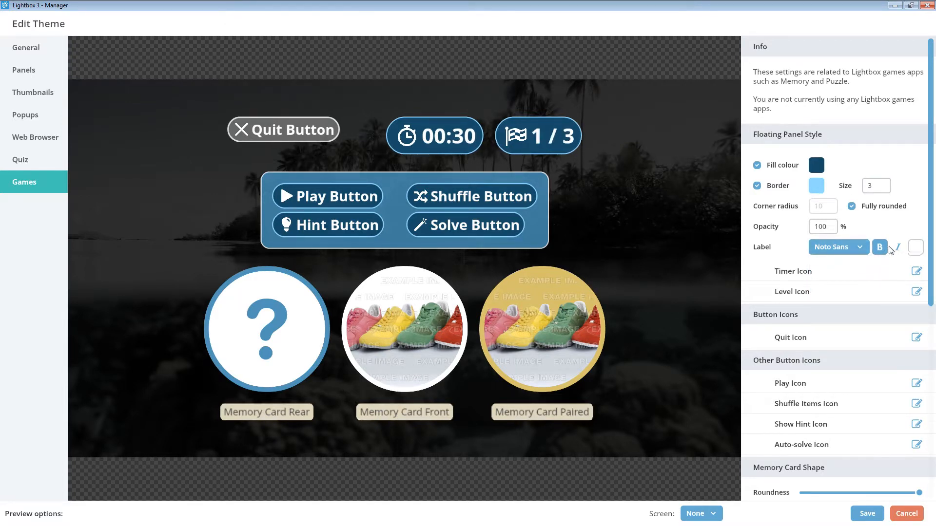
Try the red C84848 text colour on the games floating panel label, restoring white.
left_click(916, 248)
left_click(884, 291)
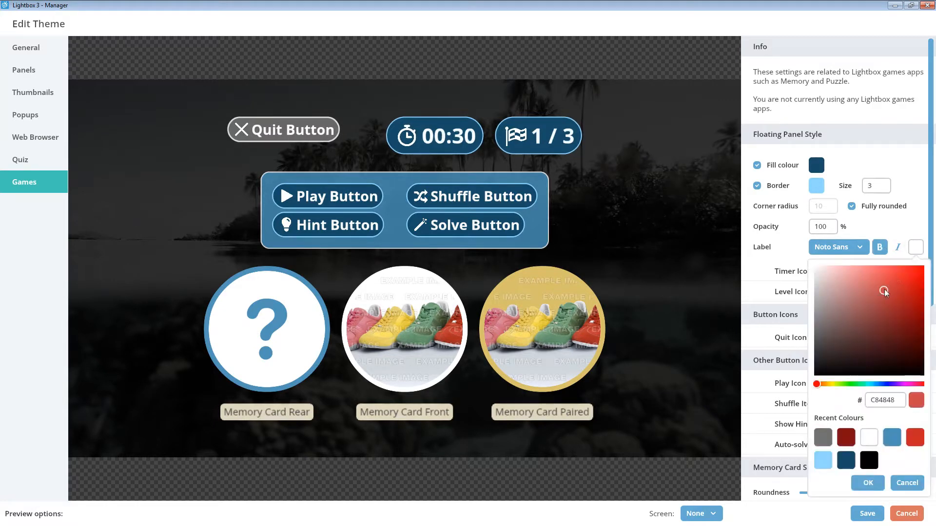
left_click(868, 483)
left_click(915, 248)
left_click(891, 441)
left_click(868, 482)
Try colourising the games Play icon dark red 7F1010, restoring white.
scroll(905, 190, "down", 1)
scroll(904, 190, "down", 2)
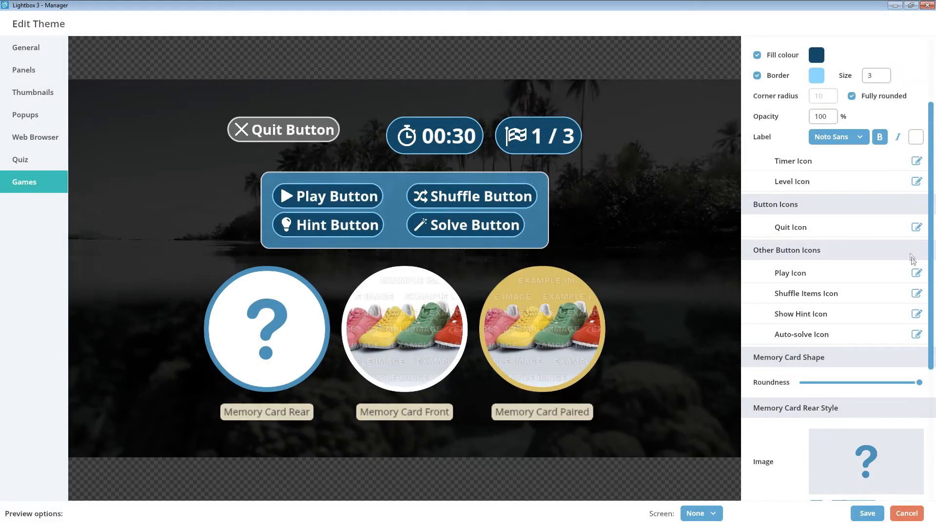
left_click(916, 273)
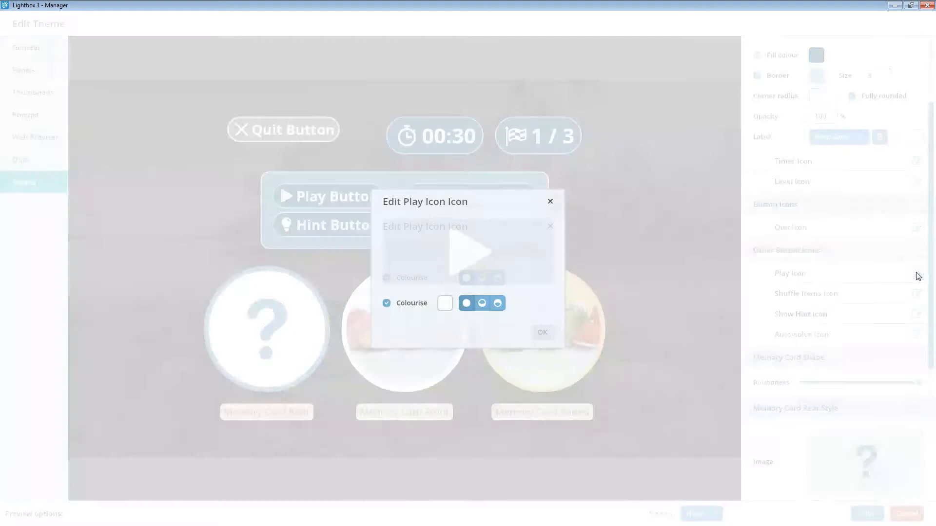
left_click(444, 304)
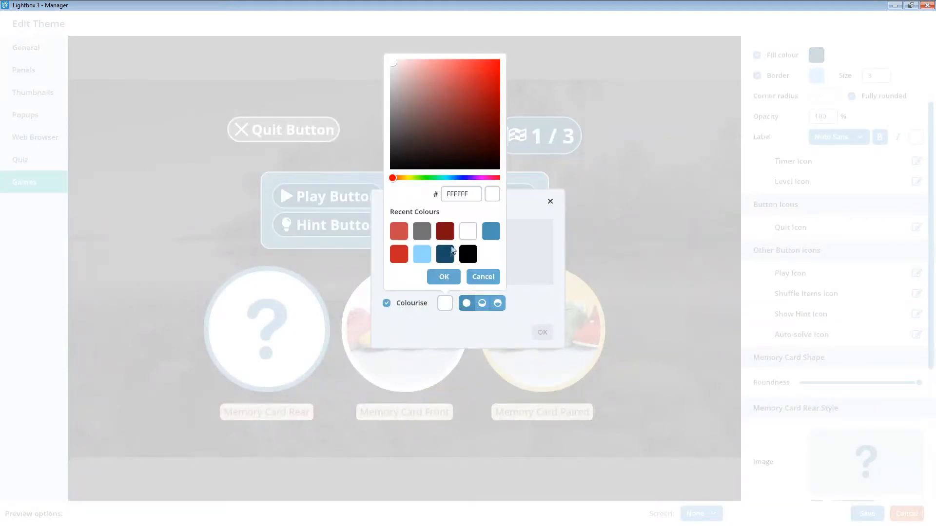
left_click(444, 231)
left_click(443, 276)
left_click(540, 332)
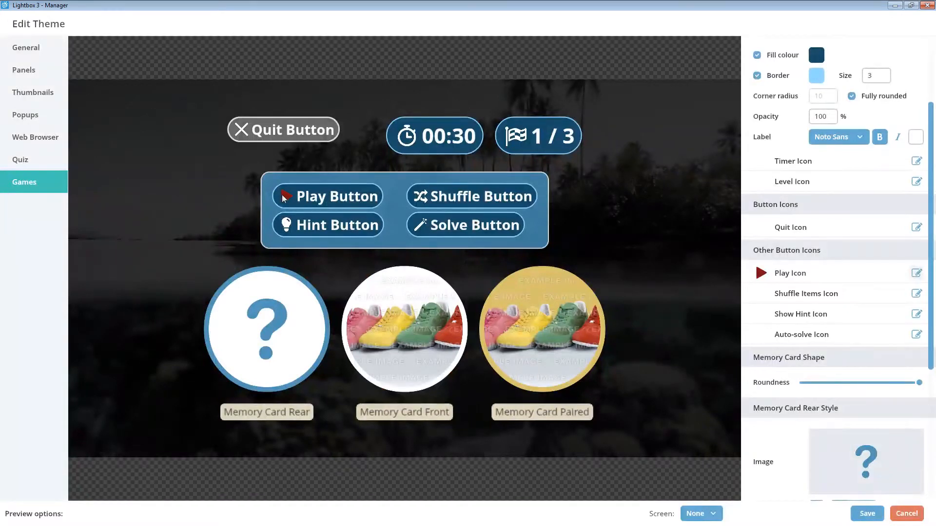
left_click(916, 273)
left_click(444, 303)
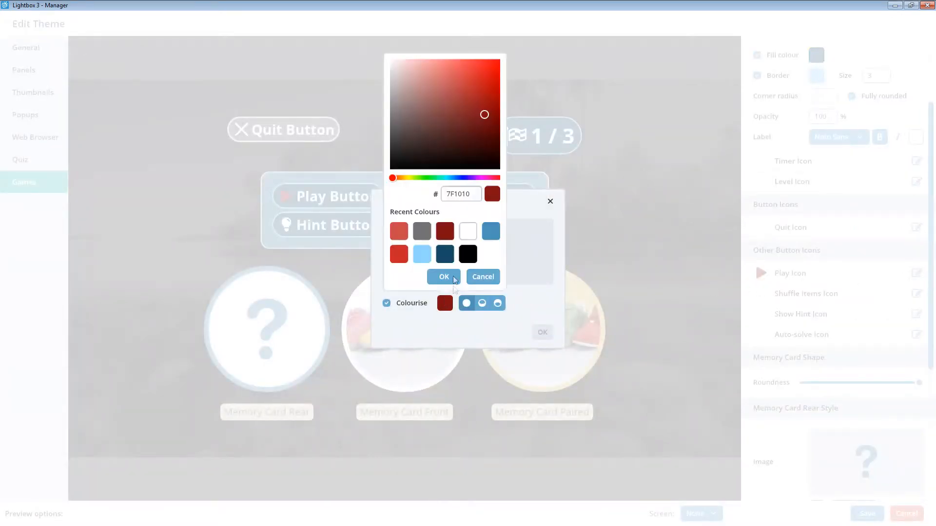
left_click(471, 230)
left_click(450, 277)
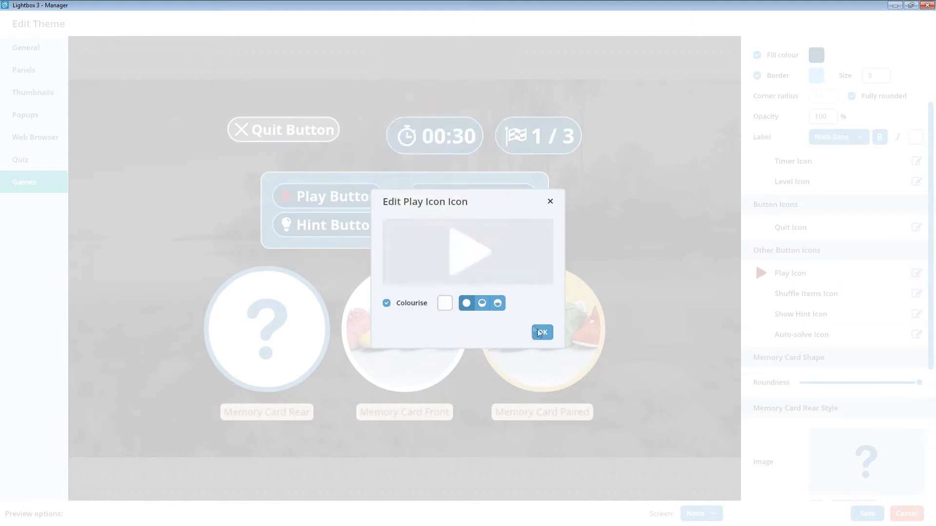
left_click(544, 333)
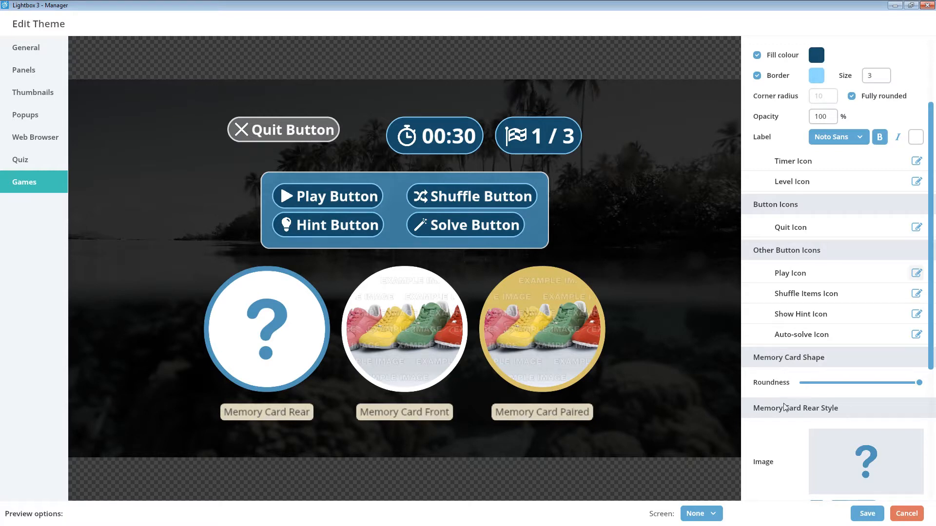
Save the theme and apply Sealife & Wildlife Theme to the Sealife & Wildlife Puzzle screen.
left_click(872, 518)
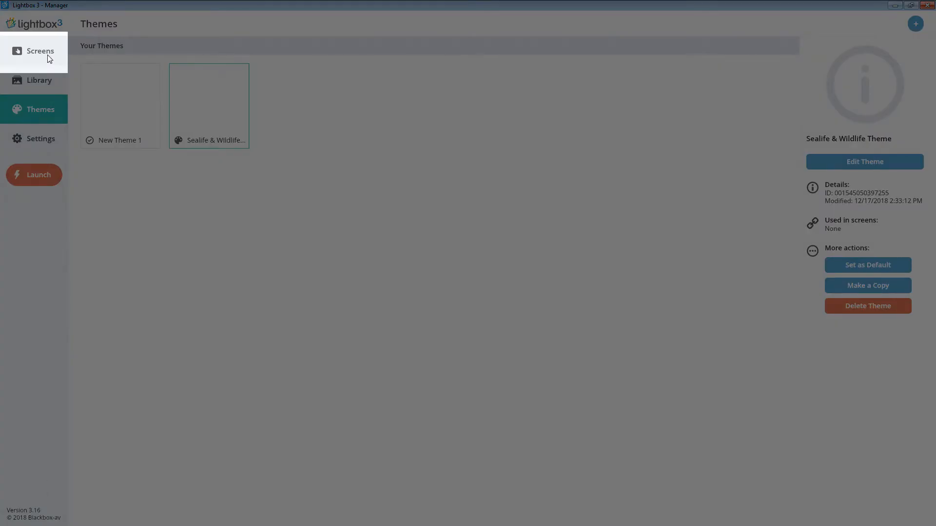
left_click(48, 56)
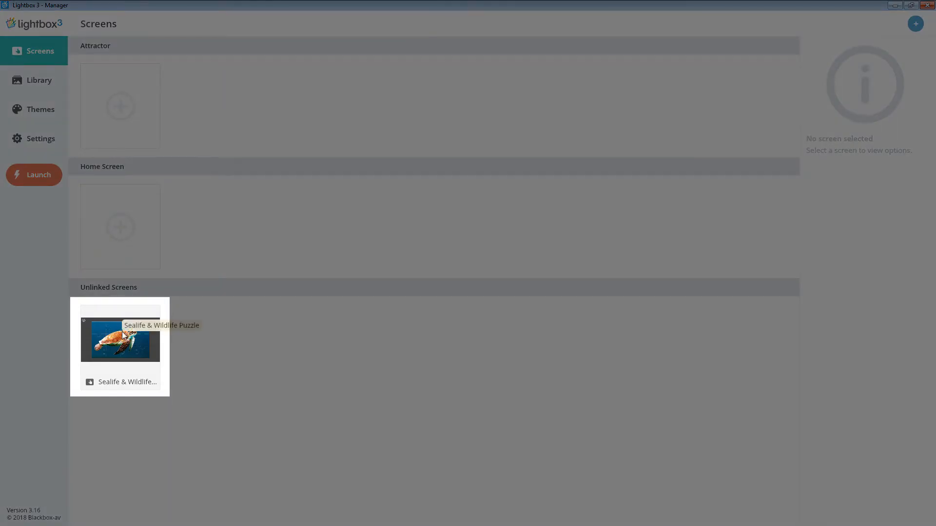
left_click(123, 335)
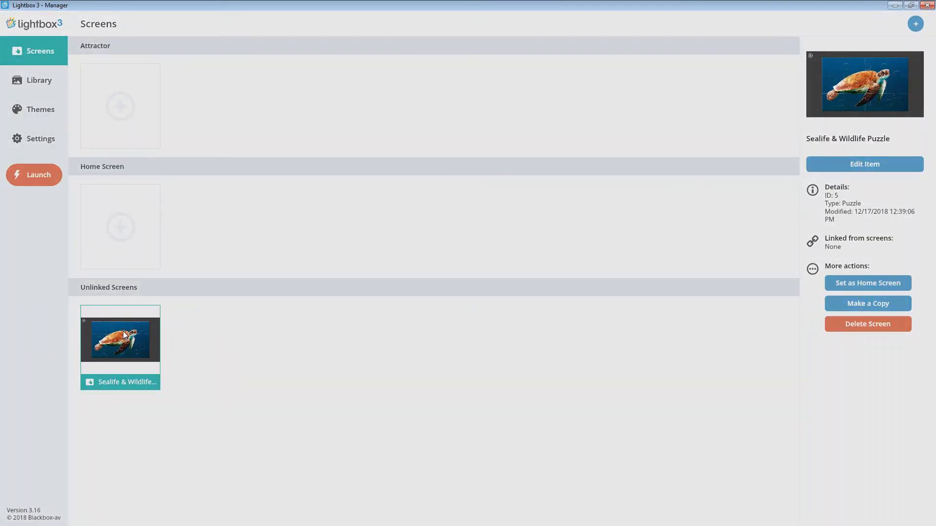
double_click(123, 332)
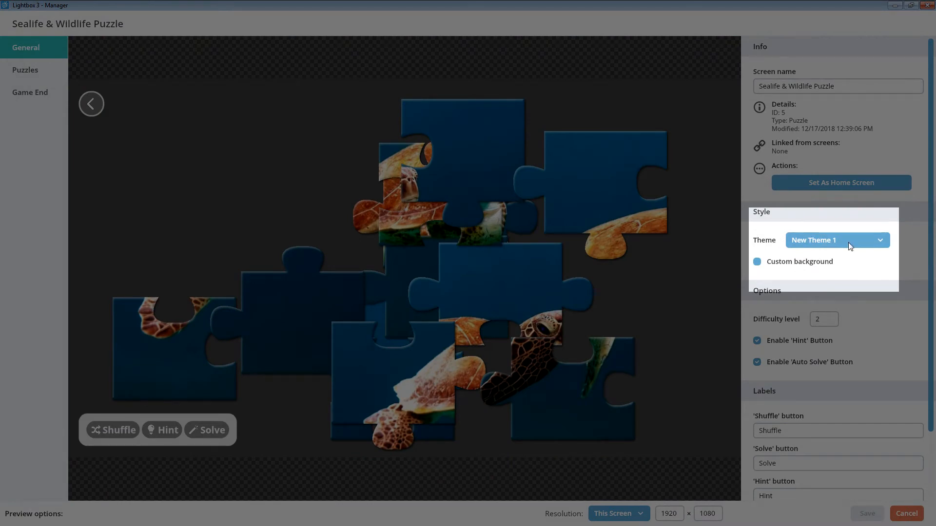
left_click(848, 242)
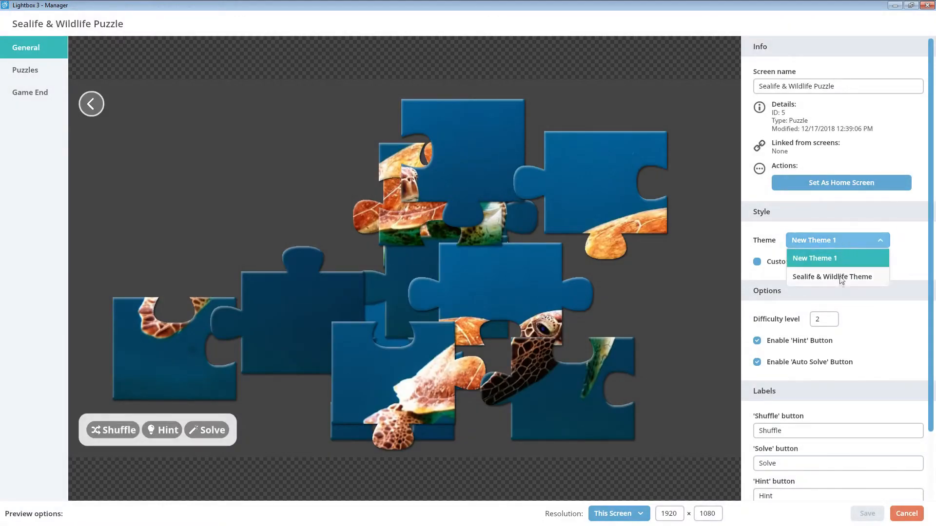
left_click(840, 277)
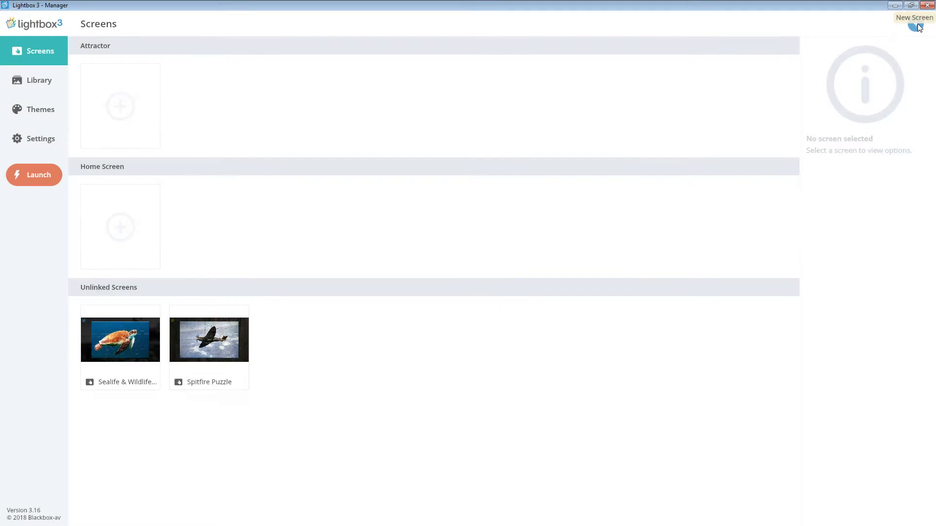
Create a new screen of type Menu and name it "Menu".
left_click(919, 27)
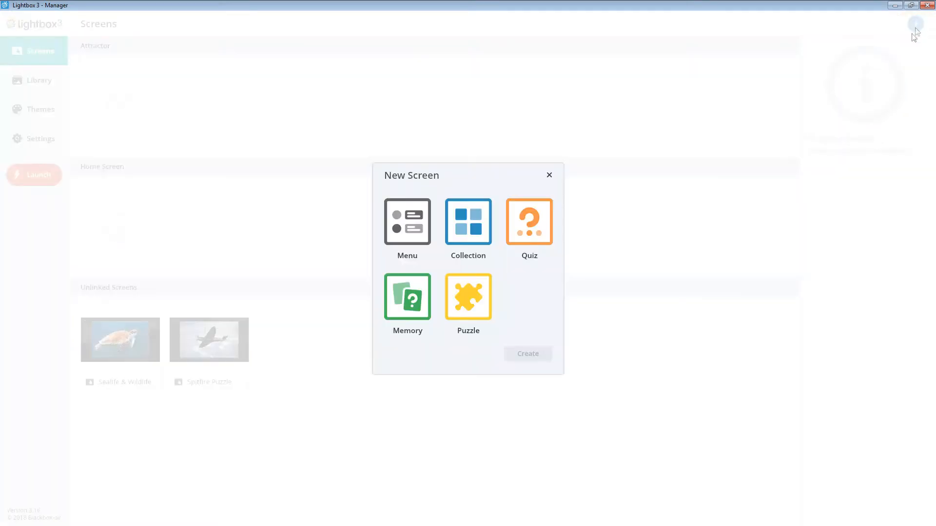
left_click(400, 233)
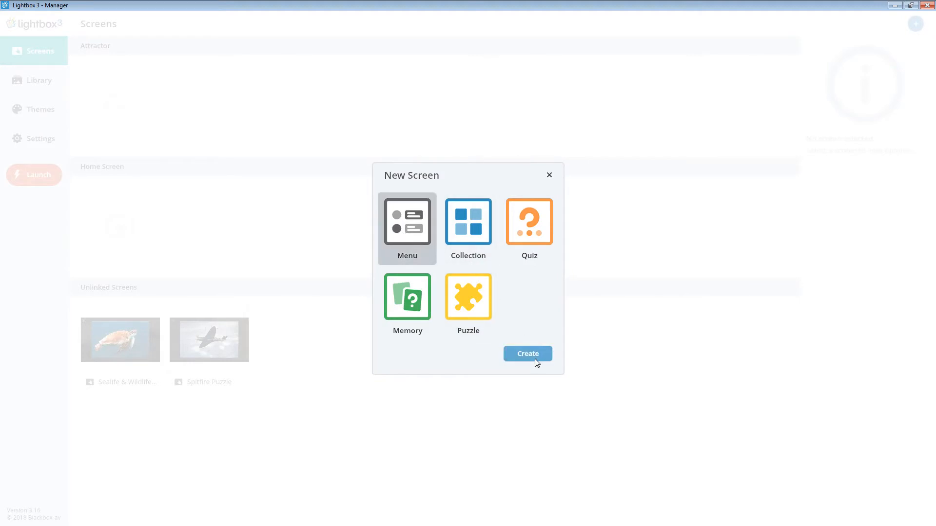
left_click(536, 362)
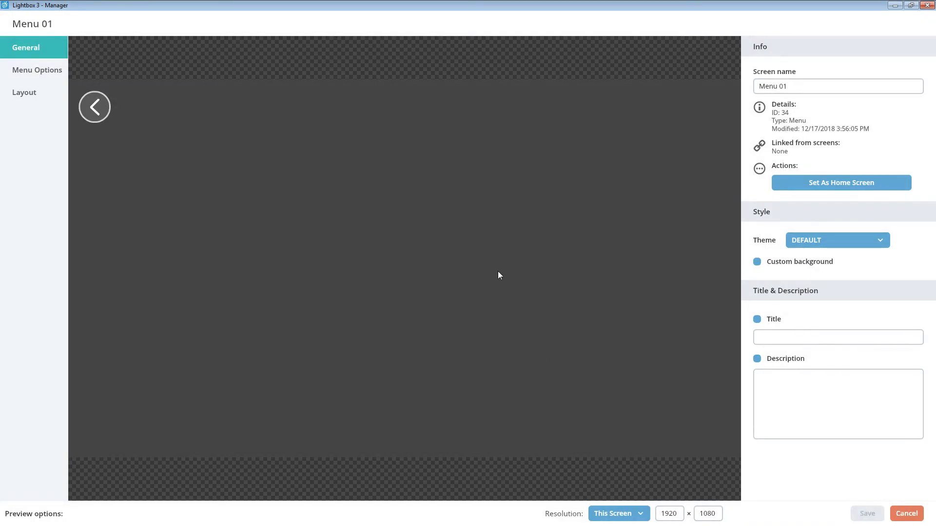
left_click_drag(802, 87, 756, 87)
type("Me")
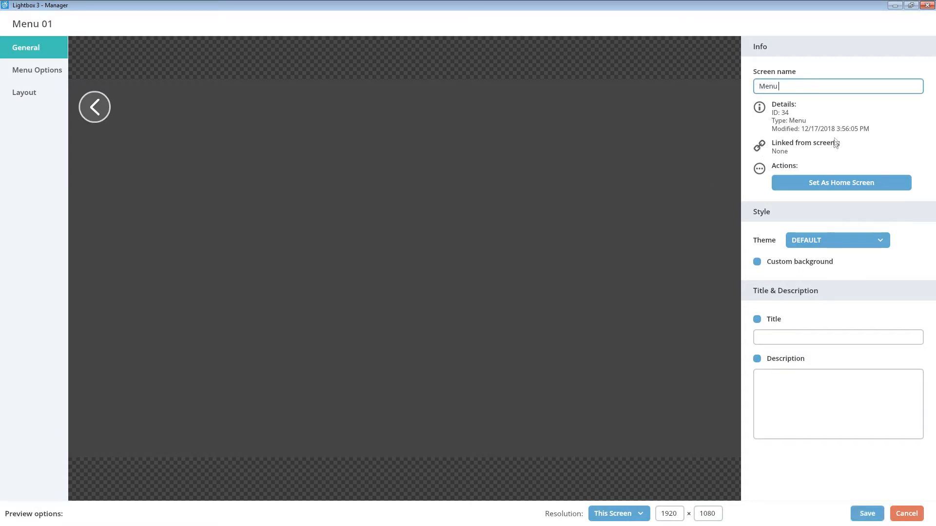
left_click(843, 130)
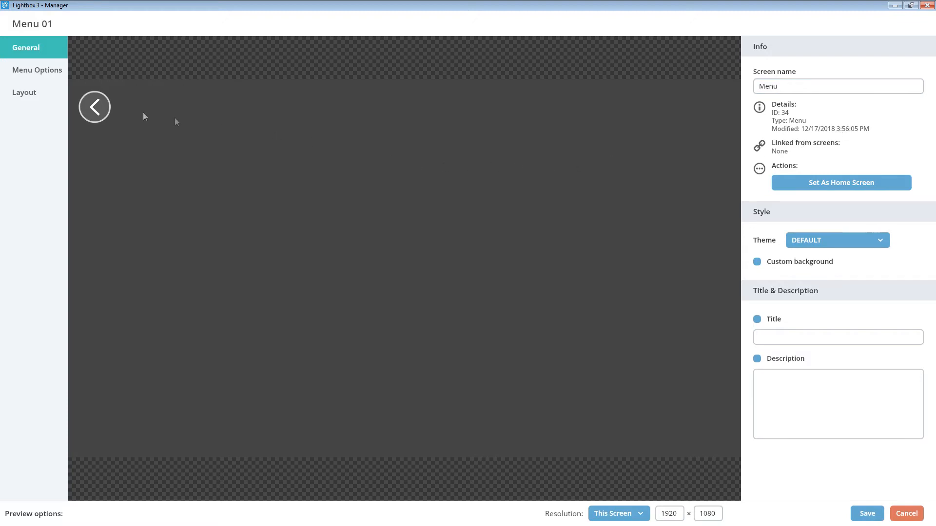
Add a menu option with the Go to Screen action targeting the Sealife & Wildlife Puzzle screen.
left_click(30, 71)
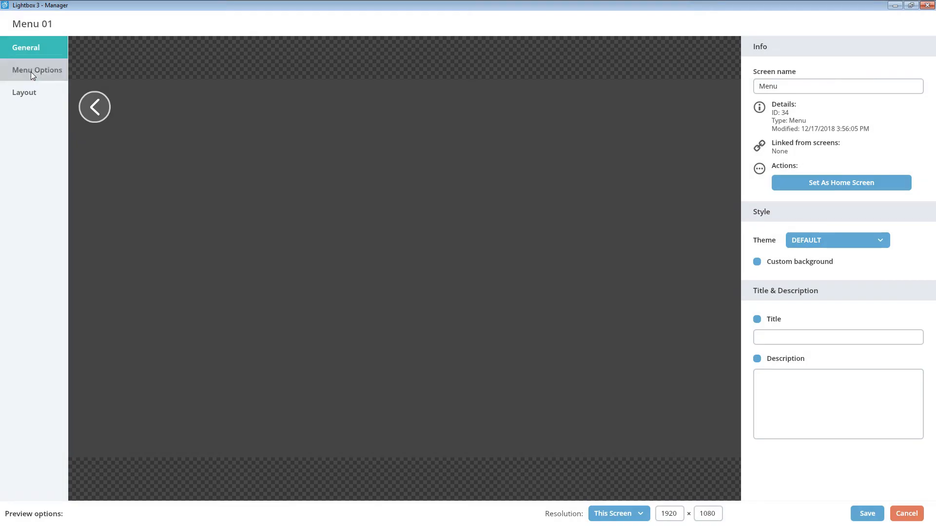
left_click(31, 72)
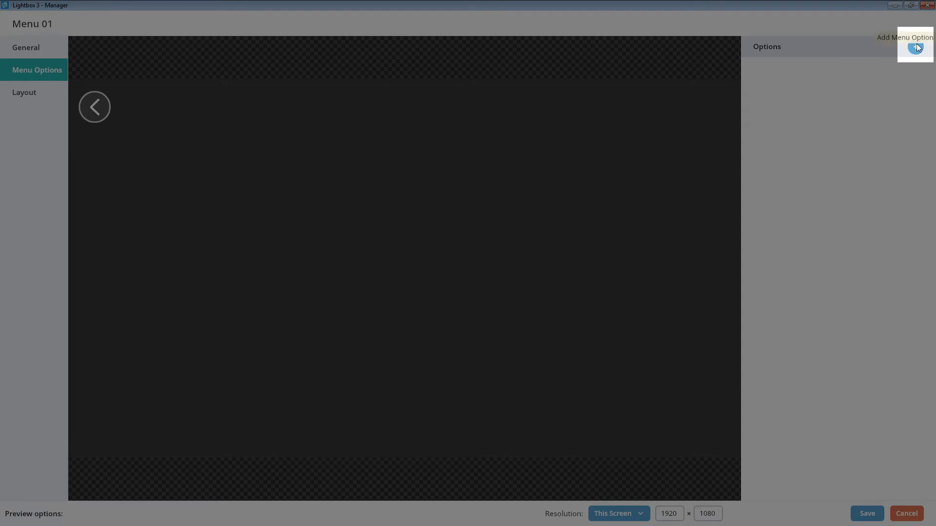
left_click(915, 46)
left_click(425, 223)
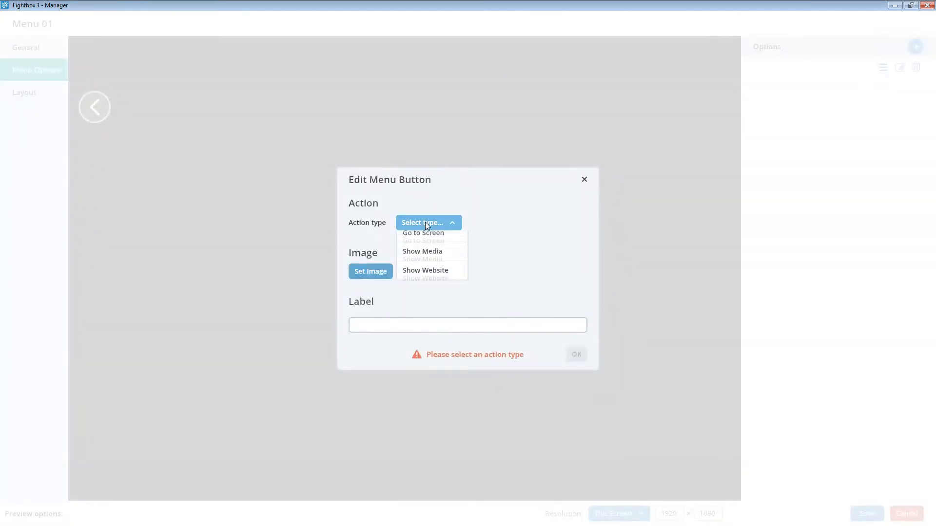
left_click(441, 242)
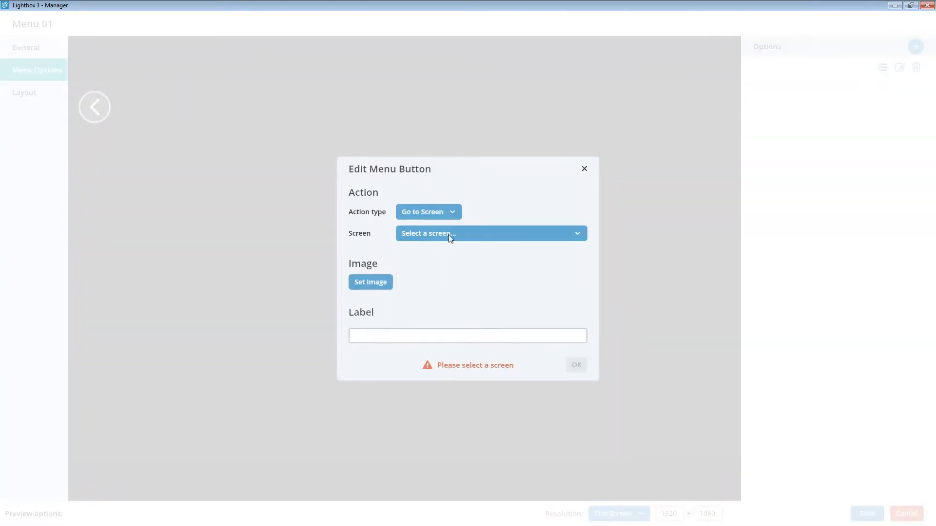
left_click(449, 236)
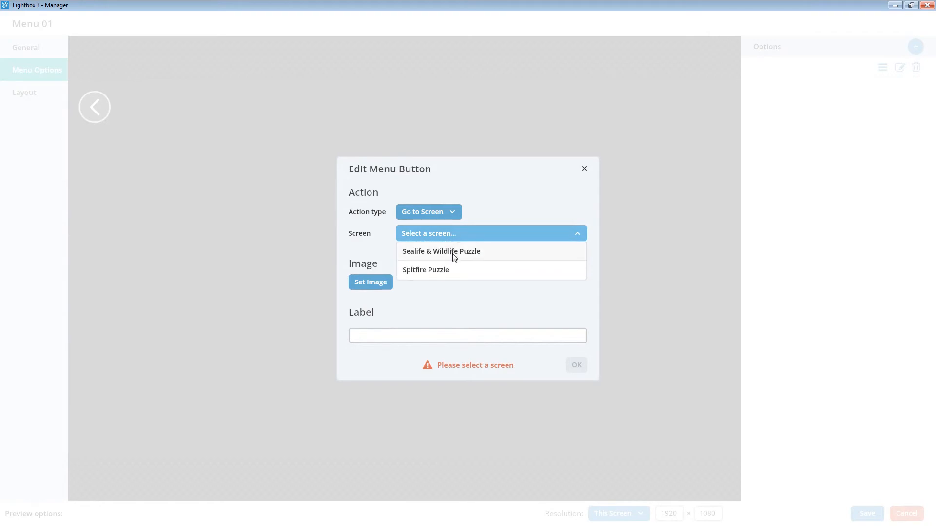
left_click(453, 253)
Give the menu button the Turtle (Puzzle 1) image and the label "Sealife & Wildlife Puzzle".
left_click(378, 283)
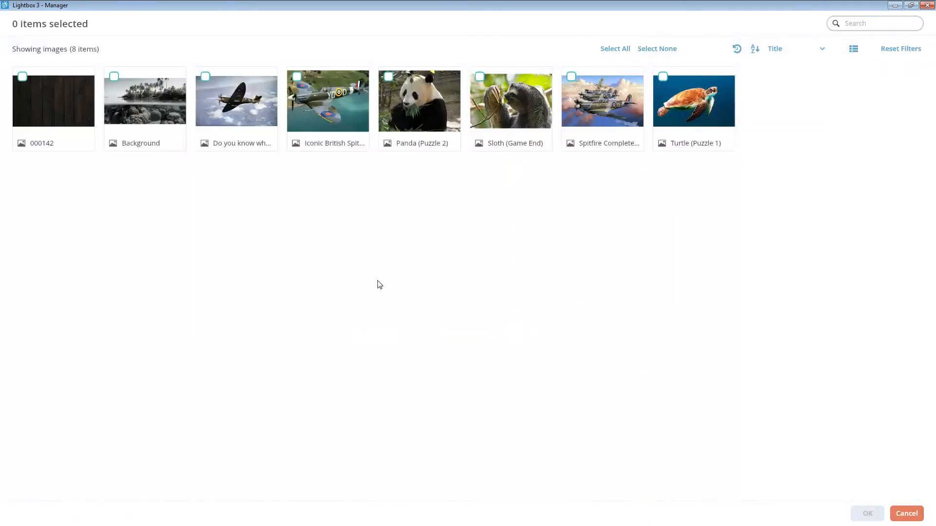
left_click(685, 141)
left_click(867, 513)
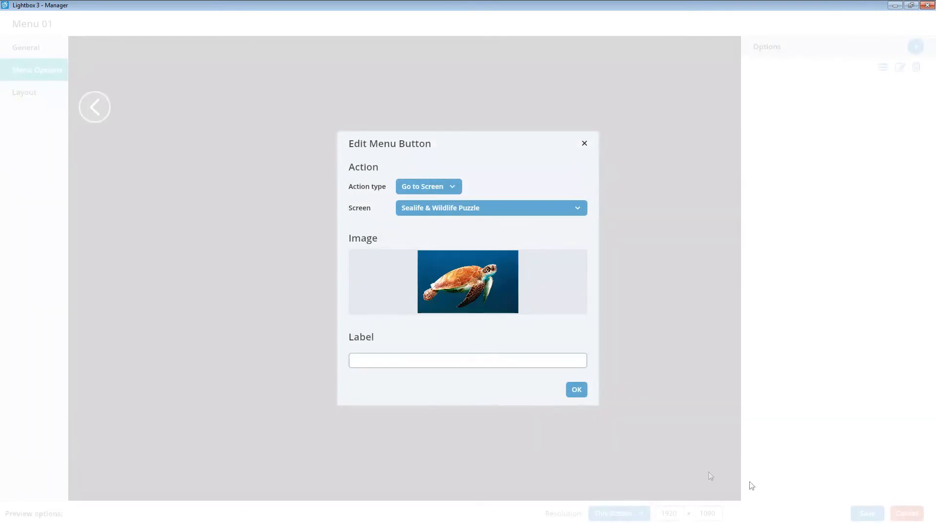
left_click(466, 364)
type("Sealife & Wildlife Puzzle")
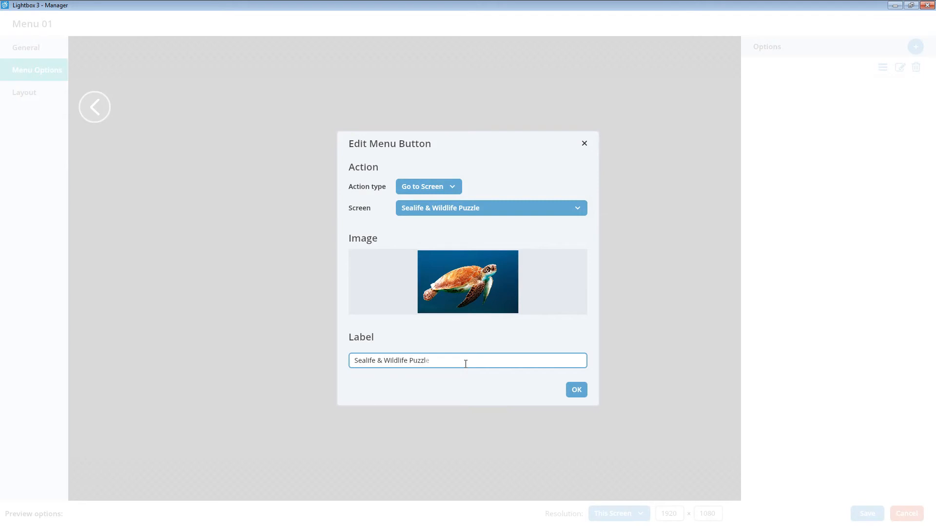
left_click(577, 390)
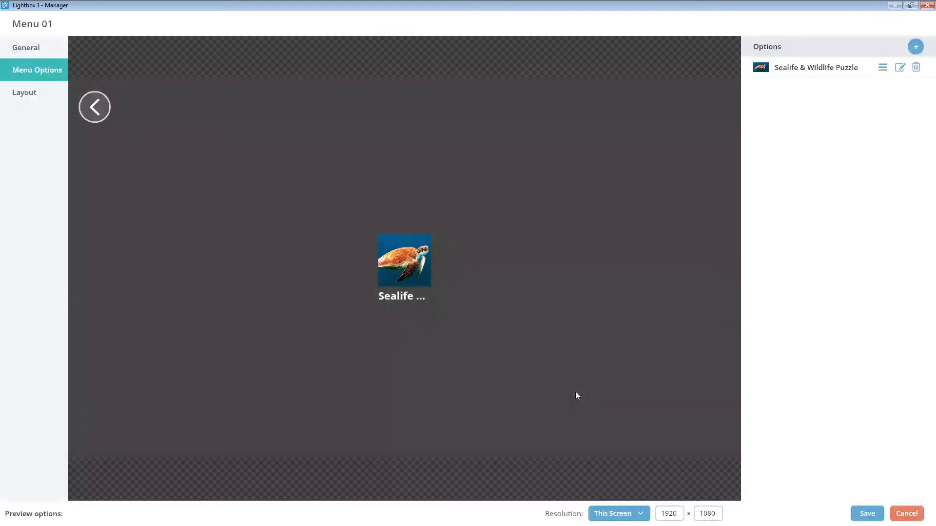
Add a second menu option with the Go to Screen action targeting the Spitfire Puzzle screen.
left_click(915, 46)
left_click(443, 227)
left_click(441, 240)
left_click(438, 268)
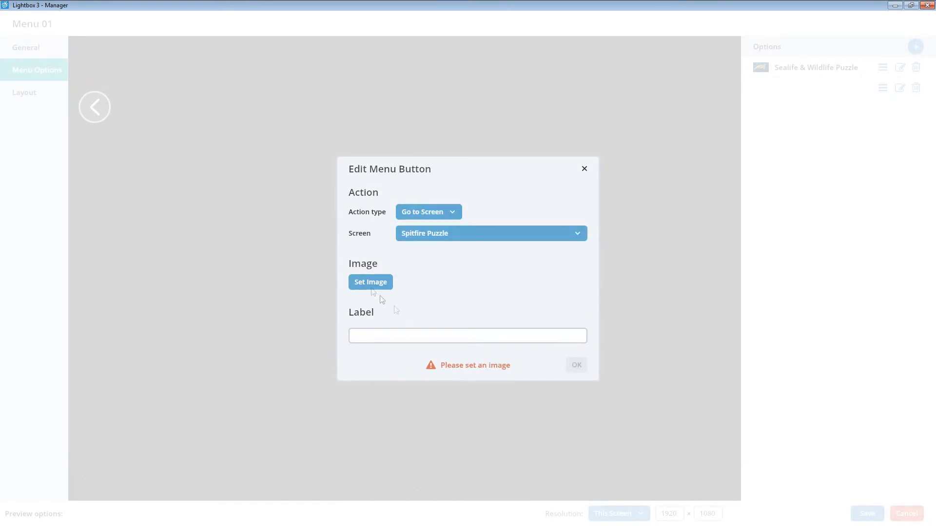
Give the second menu button the image of the dark Spitfire flying above clouds and the label "Spitfire Puzzle".
left_click(373, 280)
left_click(248, 108)
left_click(868, 513)
left_click(440, 362)
type("Spitfire Puzzl")
left_click(577, 390)
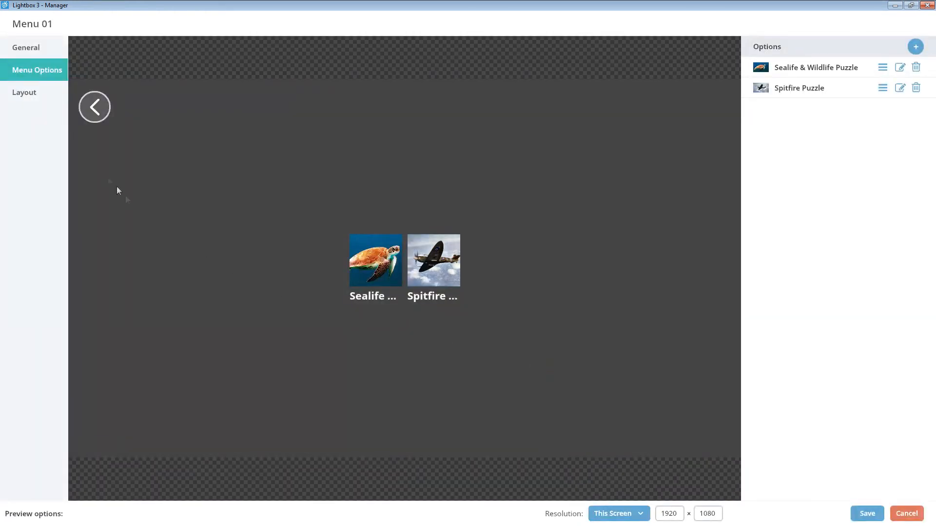
Set the menu's tile size to 1050 × 400 in its layout settings.
left_click(54, 105)
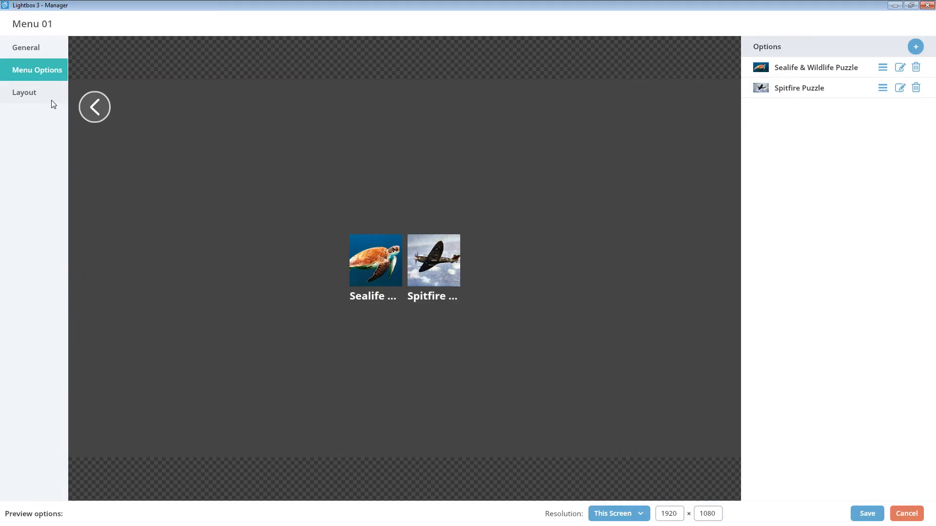
left_click(53, 104)
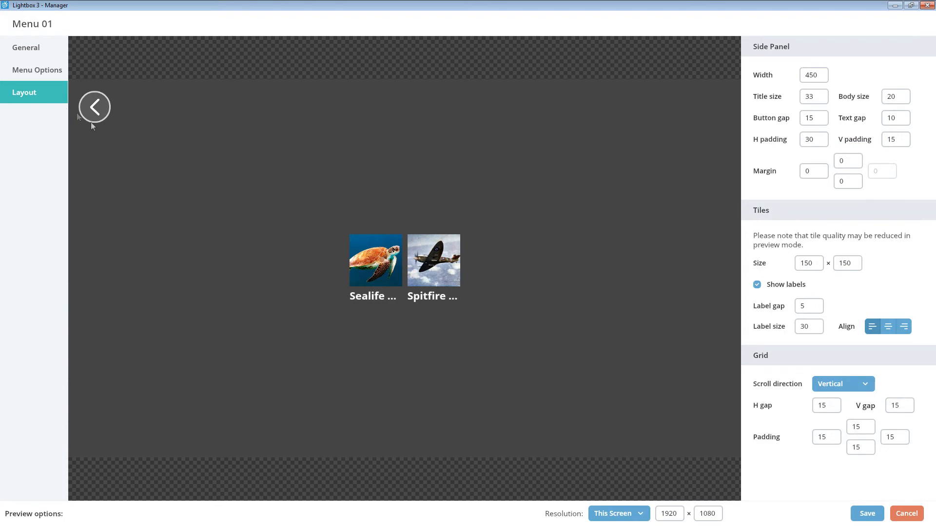
left_click(809, 262)
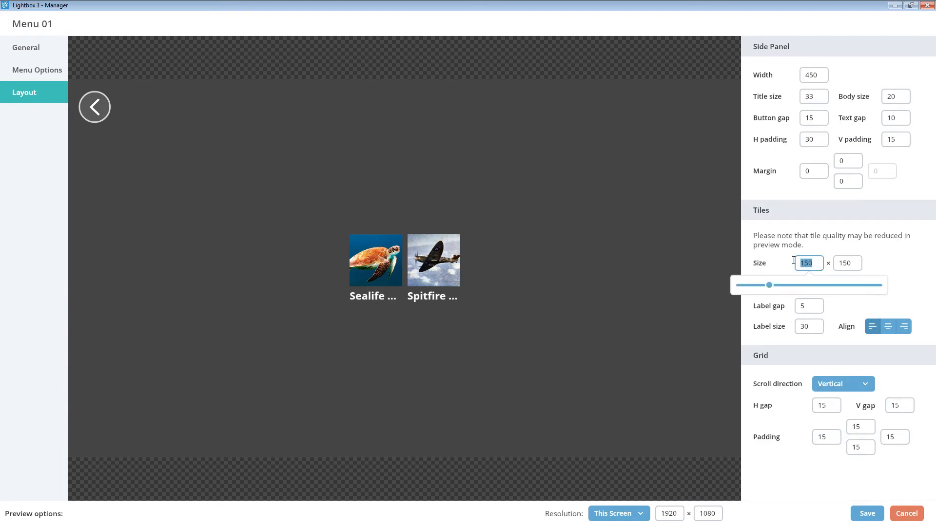
type("1050")
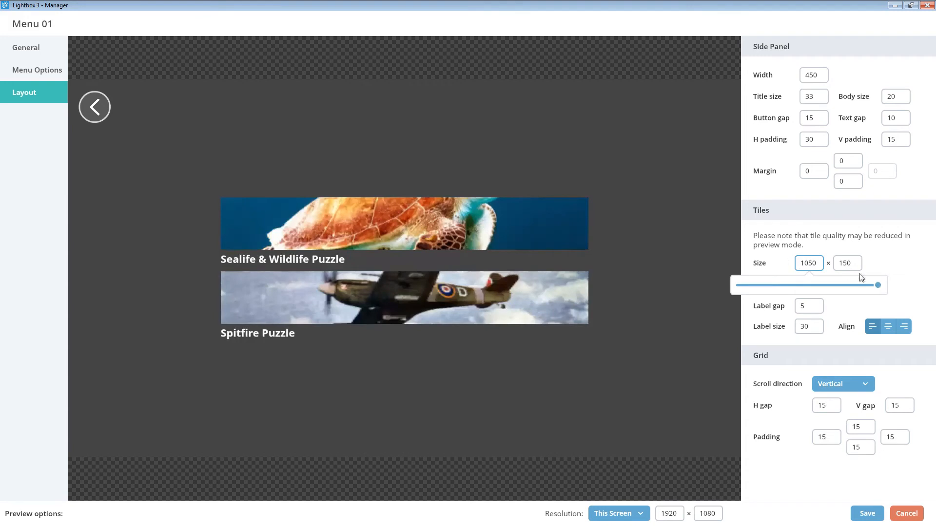
left_click(838, 264)
type("400")
left_click(669, 326)
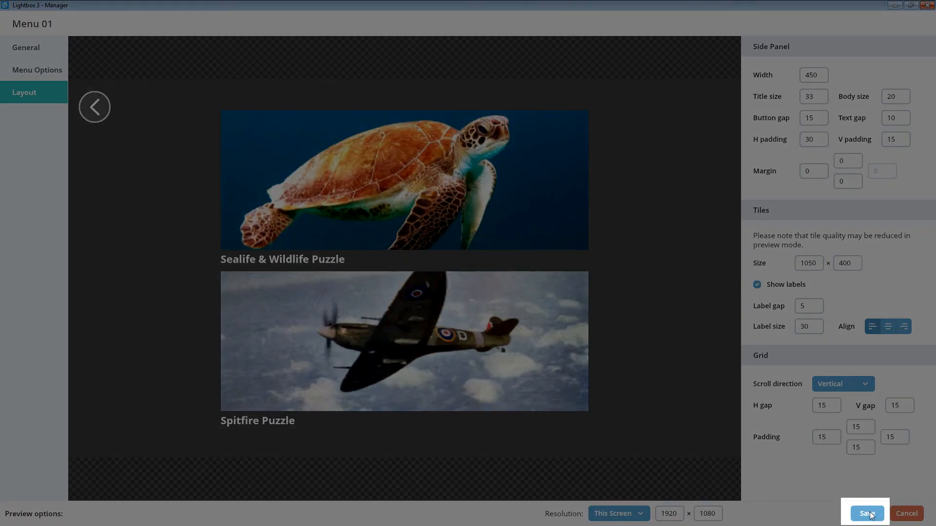
Save the menu screen and set it as the home screen.
left_click(868, 514)
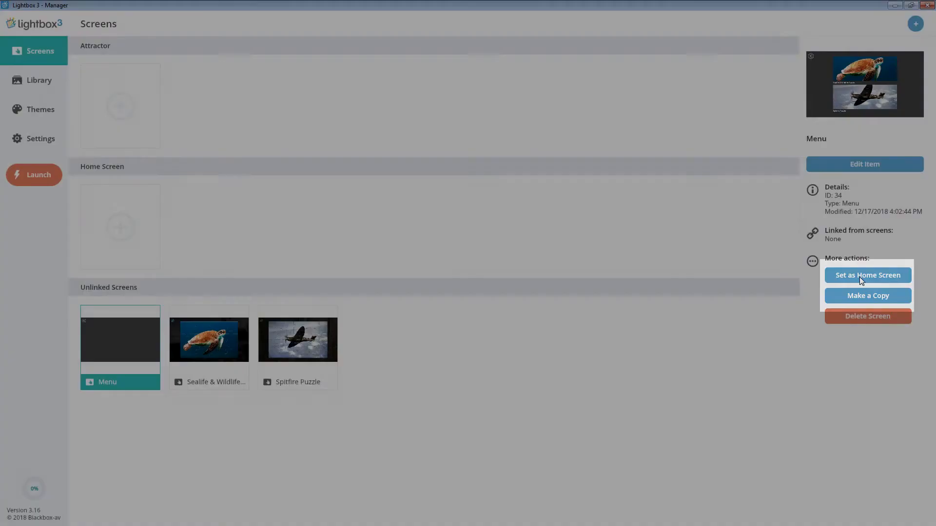
left_click(860, 278)
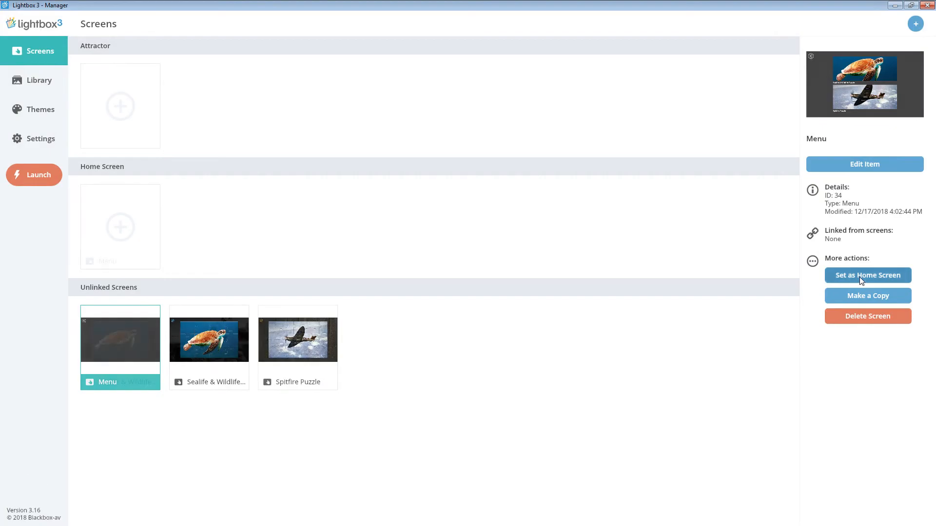
left_click(432, 343)
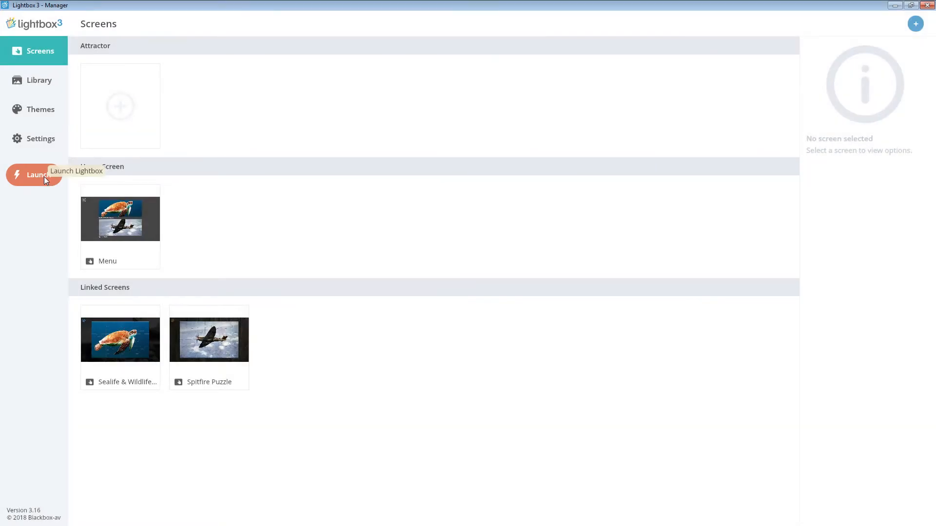
Launch the Lightbox presentation and open the Sealife & Wildlife Puzzle from the menu.
left_click(44, 177)
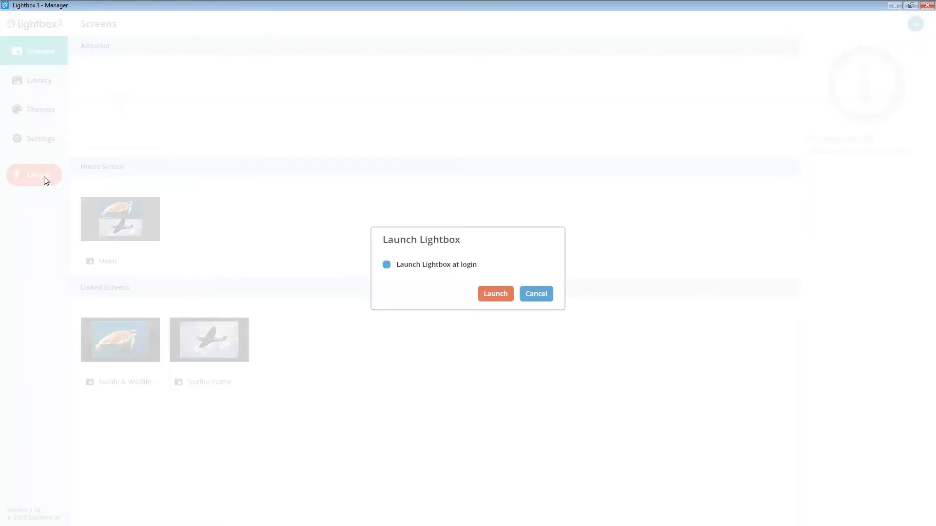
left_click(483, 293)
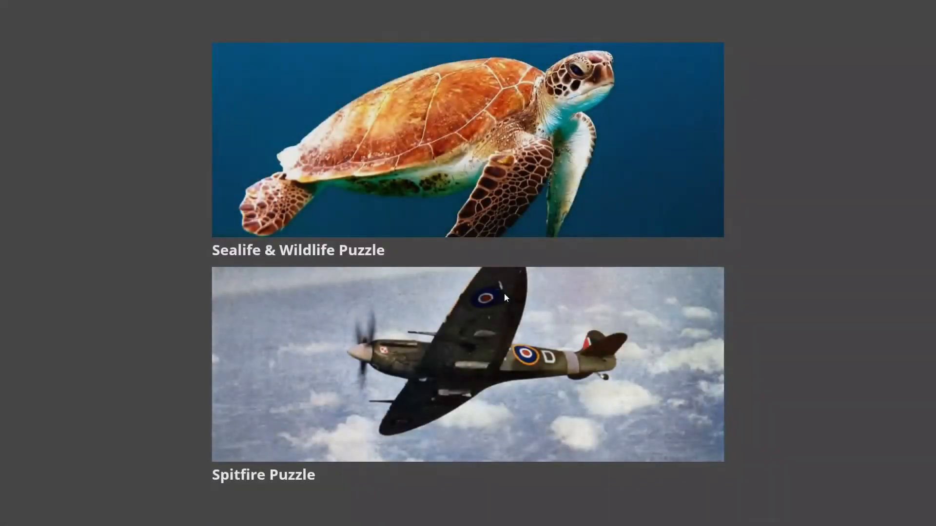
left_click(535, 160)
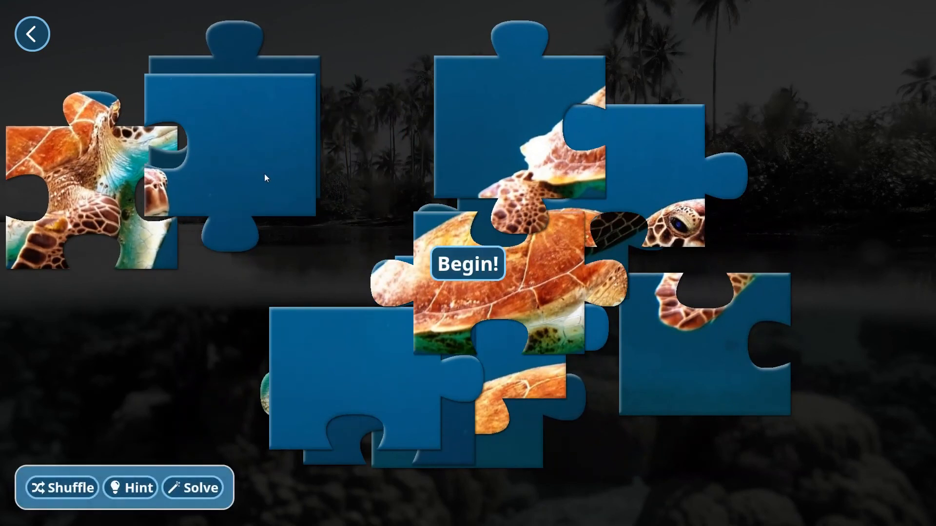
Assemble the turtle jigsaw by moving its pieces into place, and dismiss the turtle information card.
left_click_drag(525, 157, 598, 298)
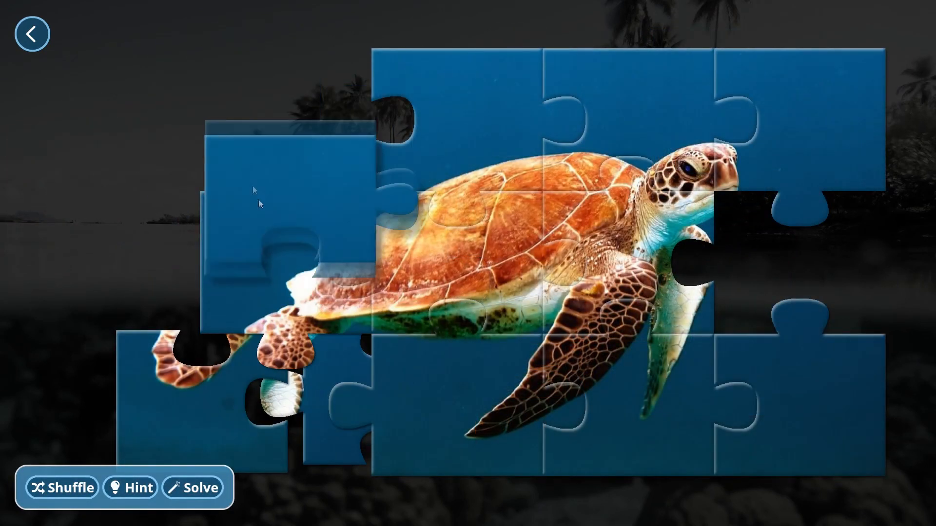
left_click_drag(259, 200, 256, 137)
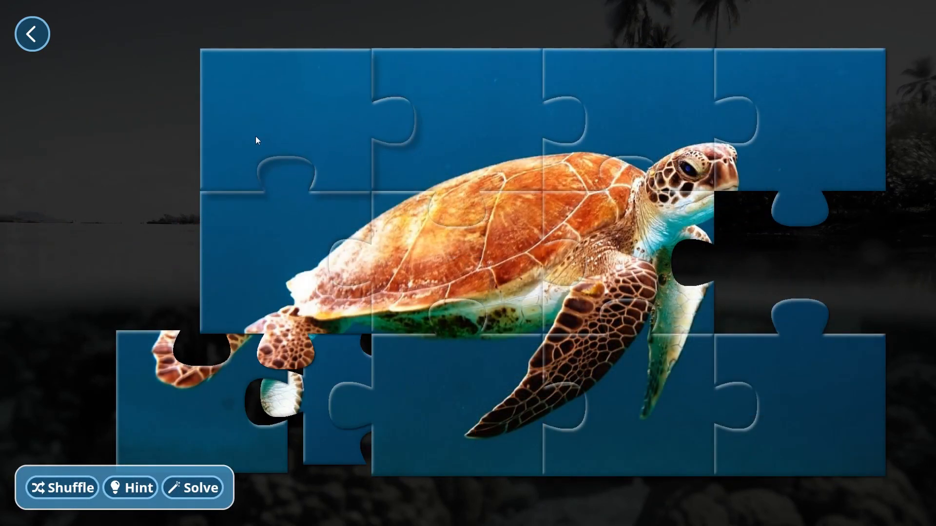
left_click_drag(326, 386, 746, 247)
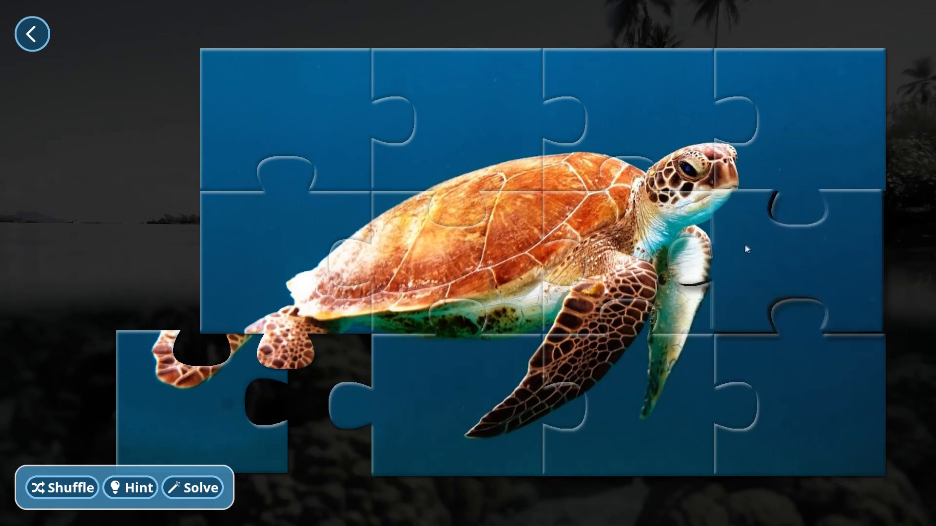
left_click_drag(157, 412, 239, 410)
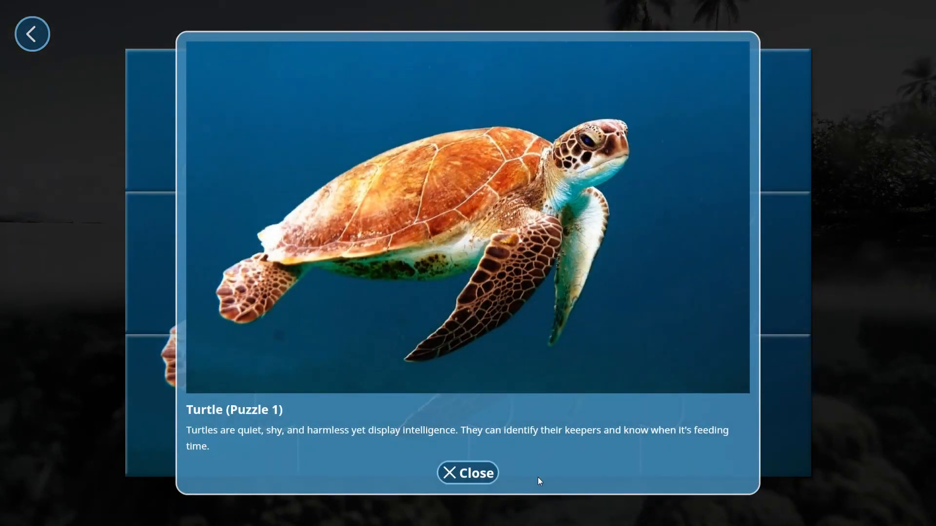
left_click(475, 473)
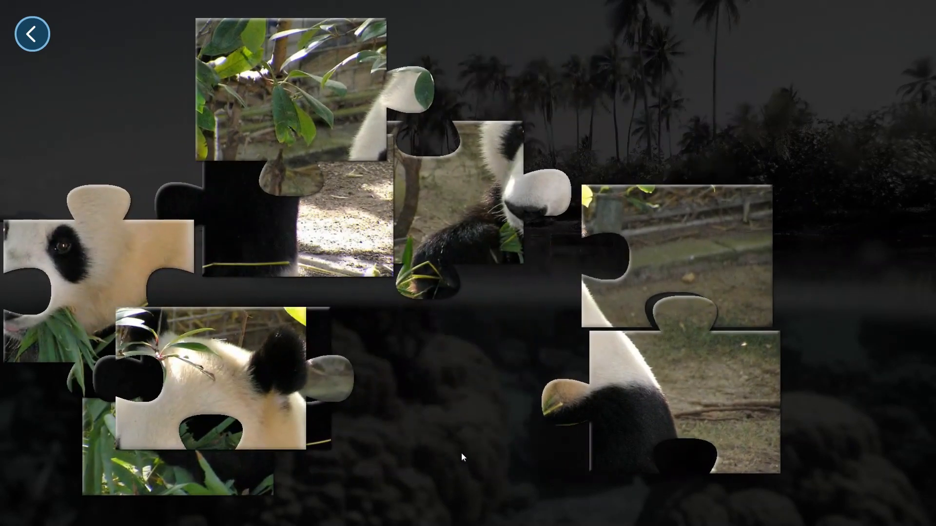
Assemble the panda jigsaw by fitting its scattered pieces together, and dismiss the panda information card.
left_click_drag(647, 259, 651, 158)
left_click_drag(665, 373, 664, 266)
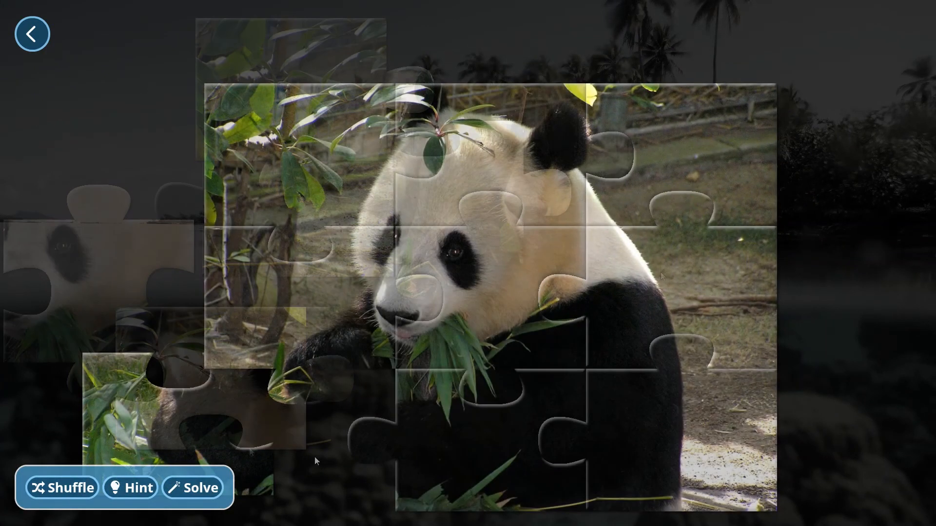
left_click_drag(177, 437, 300, 451)
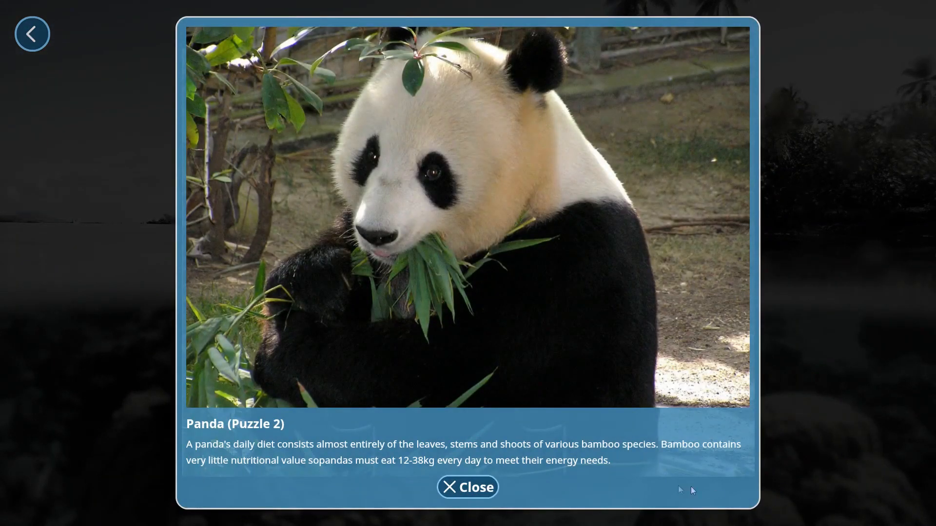
left_click(462, 483)
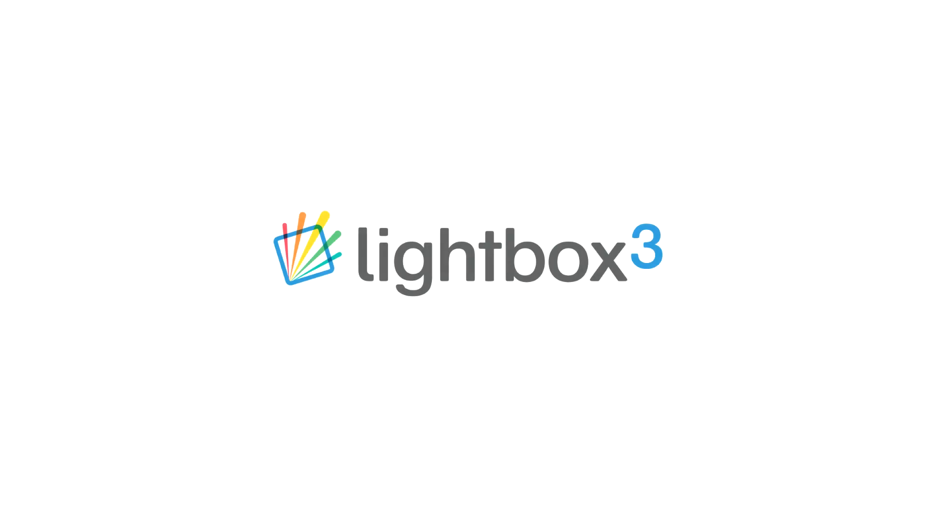